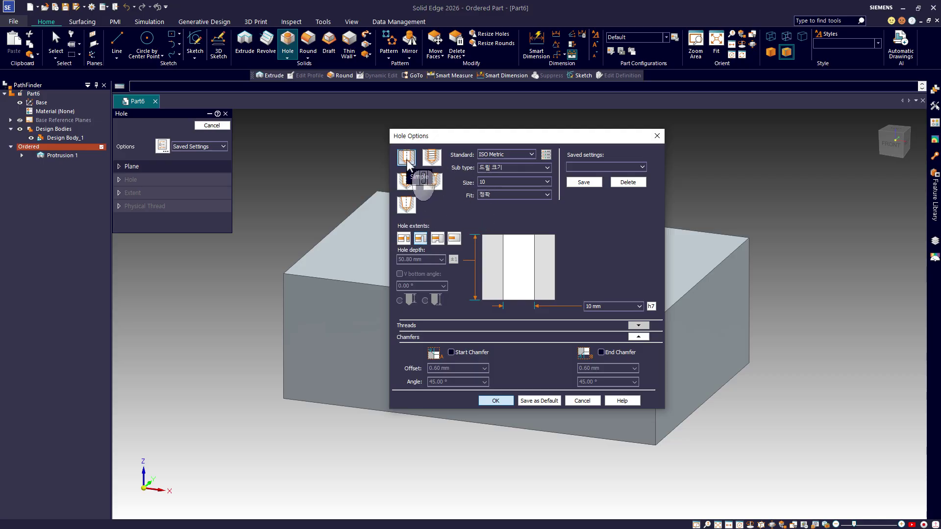
# Choose the Simple hole type with the ISO Metric standard and 드릴 크기 sub type, and review the available sizes.
pyautogui.click(407, 158)
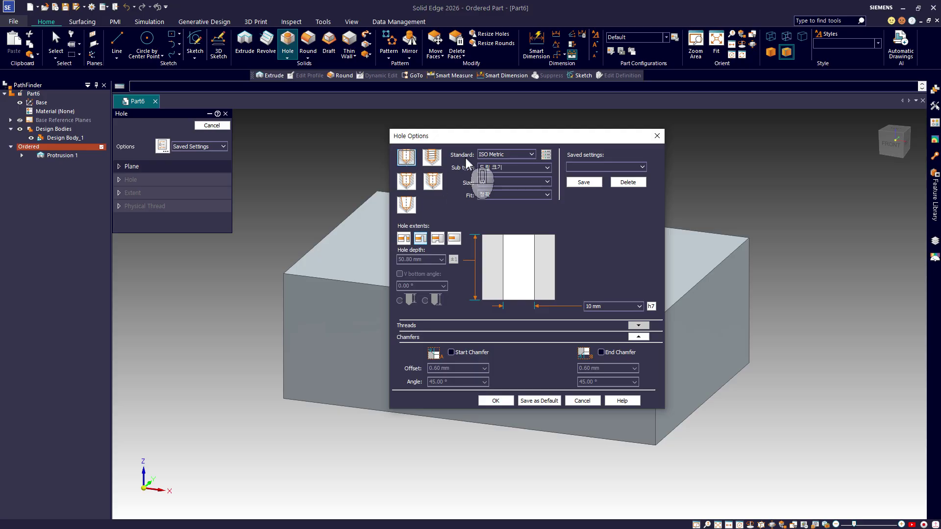
pyautogui.click(530, 156)
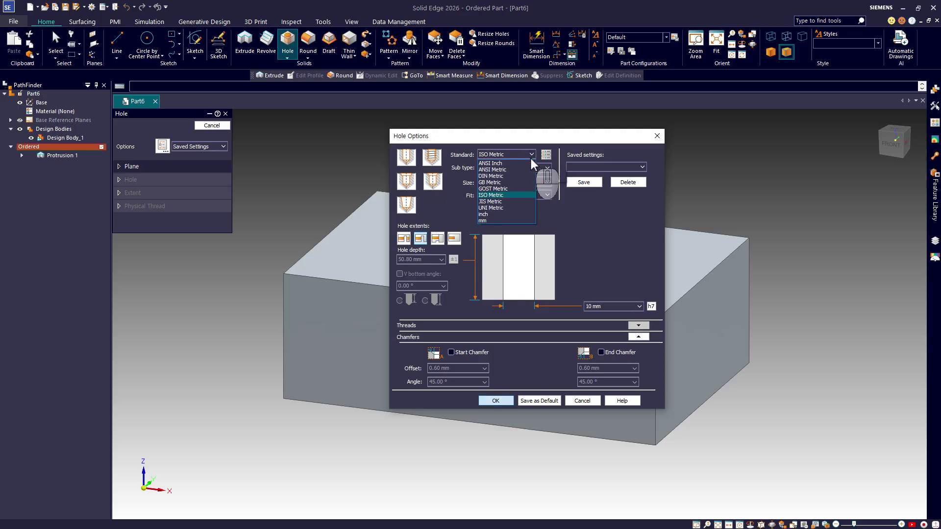
pyautogui.click(530, 152)
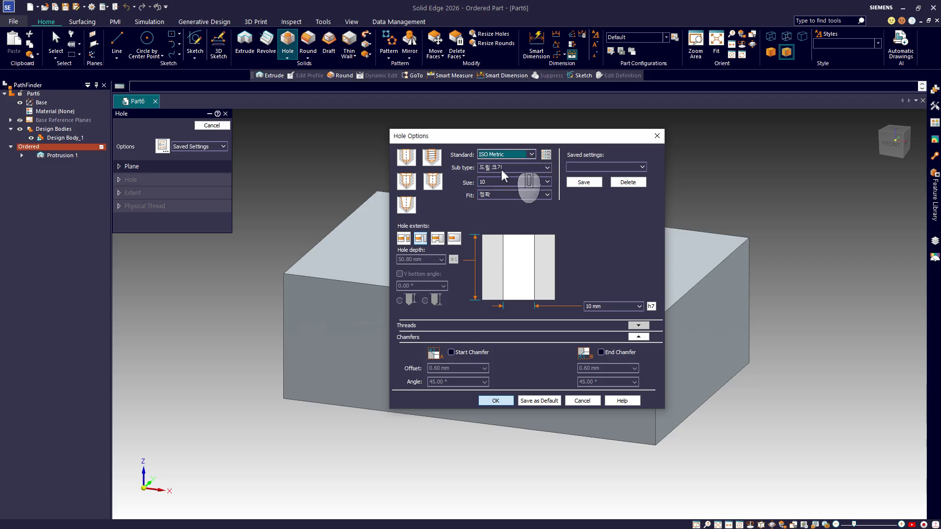
pyautogui.click(548, 167)
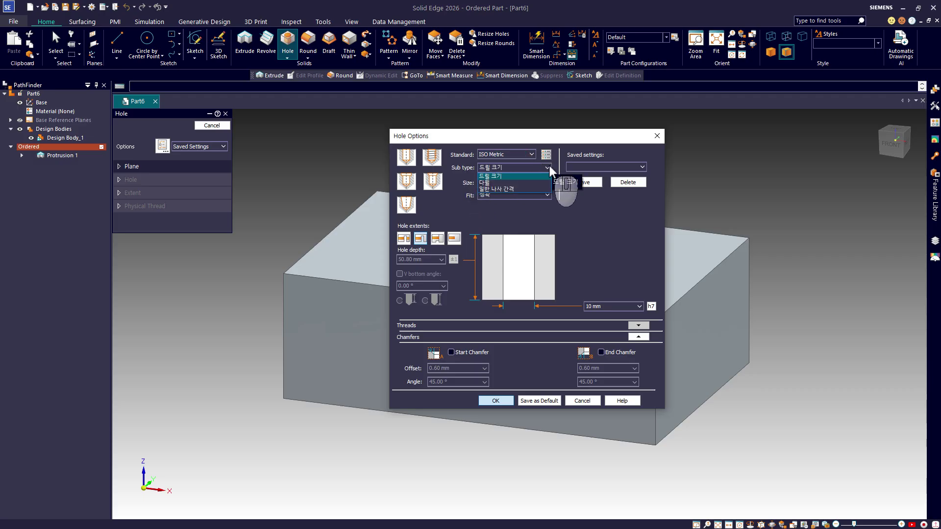
pyautogui.click(548, 166)
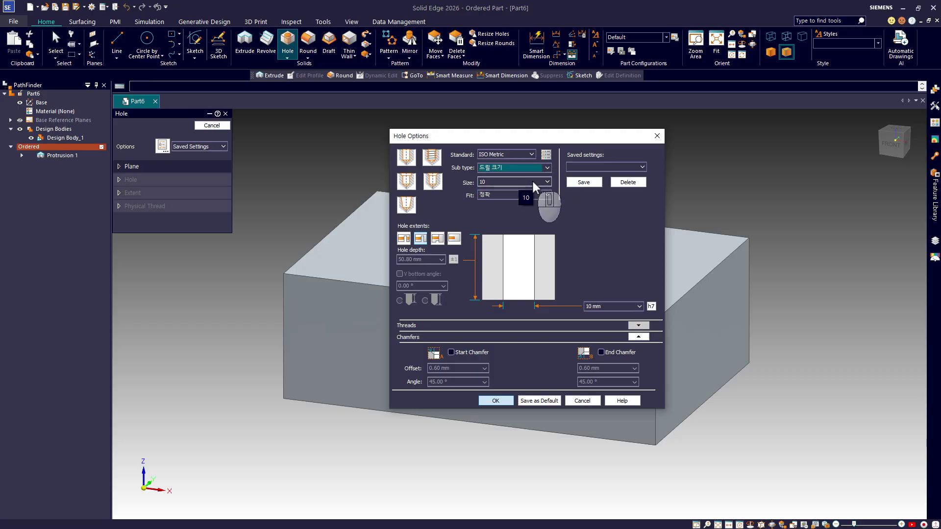
pyautogui.click(547, 182)
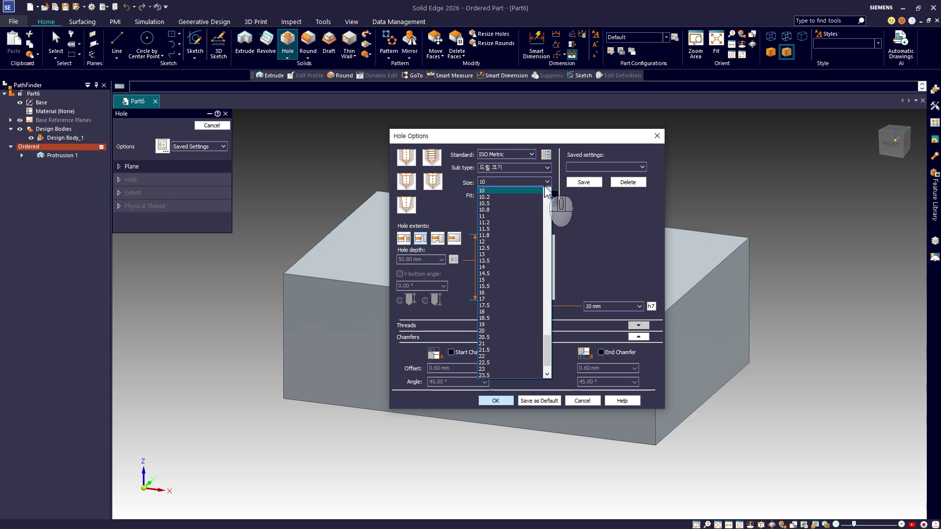
pyautogui.click(547, 179)
pyautogui.press('Tab')
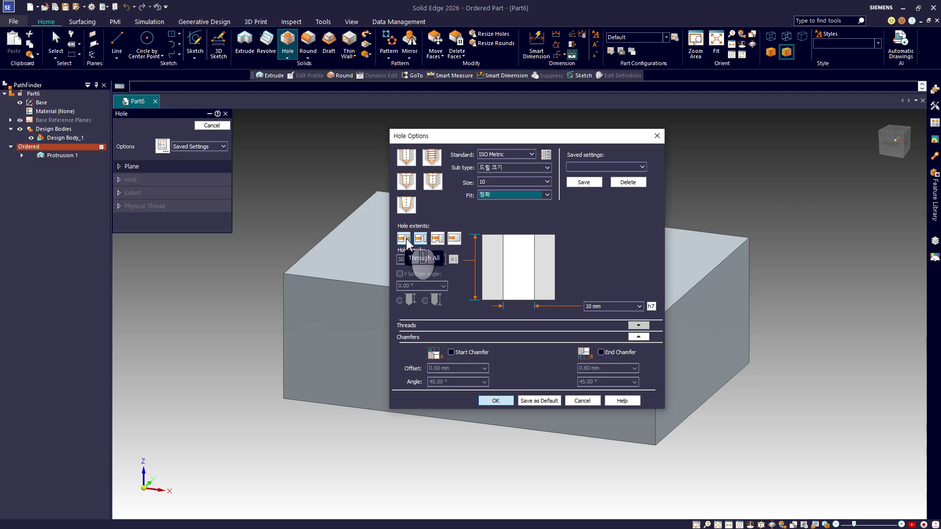
# Give the simple hole a finite extent with a depth of 30 mm and enable the V bottom angle.
pyautogui.click(454, 239)
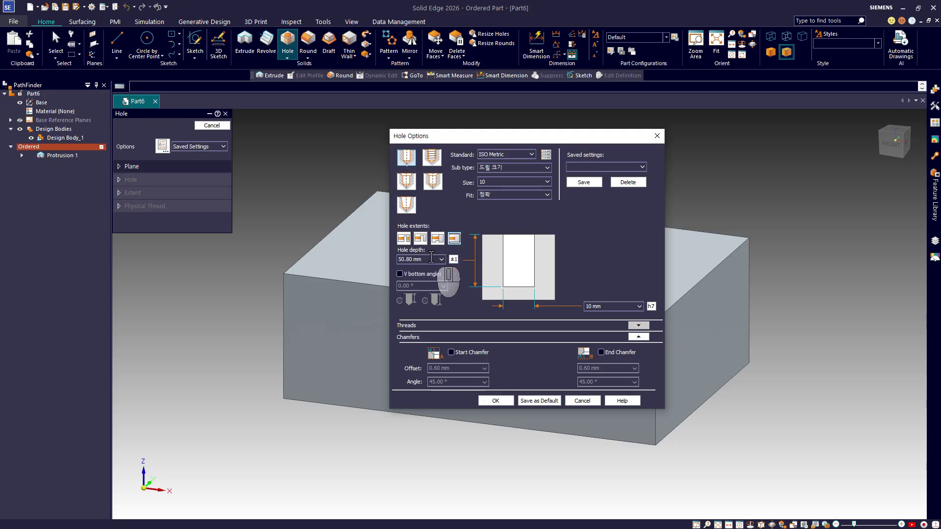
pyautogui.moveTo(431, 257); pyautogui.dragTo(376, 257)
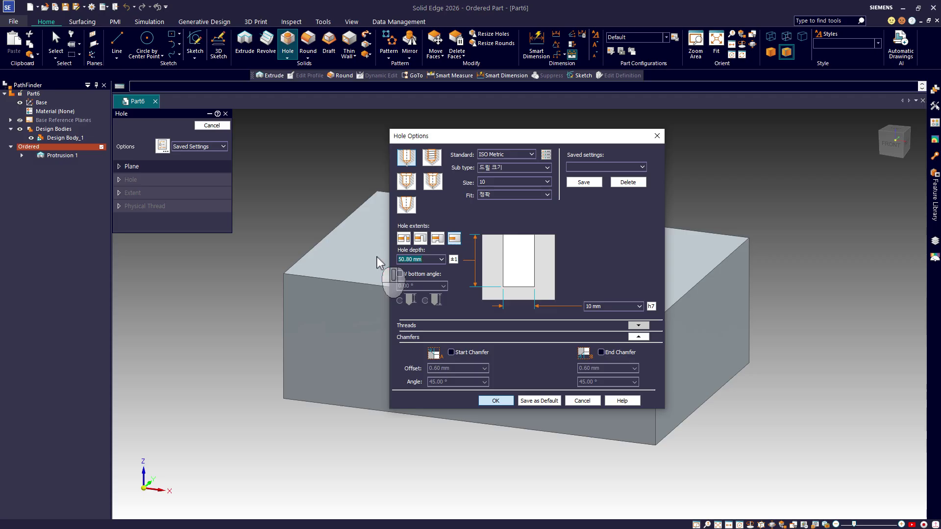
pyautogui.write('30')
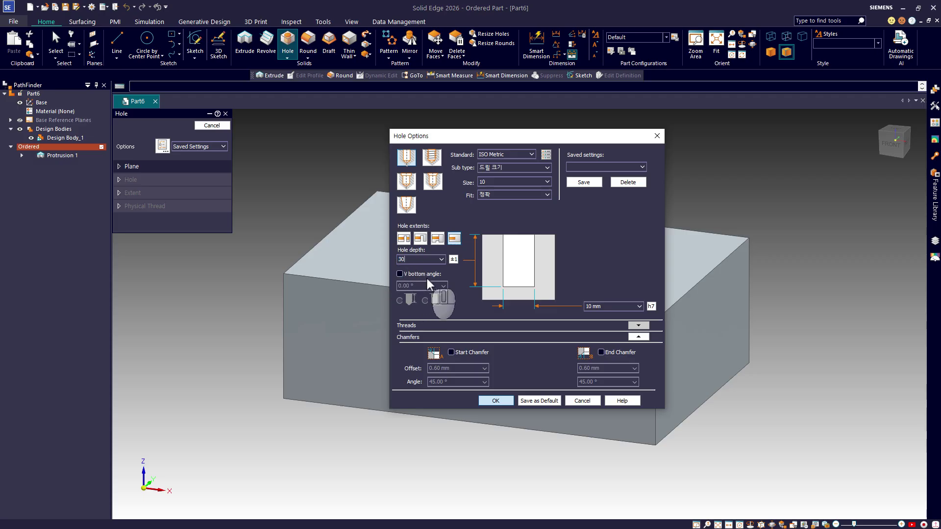
pyautogui.click(399, 274)
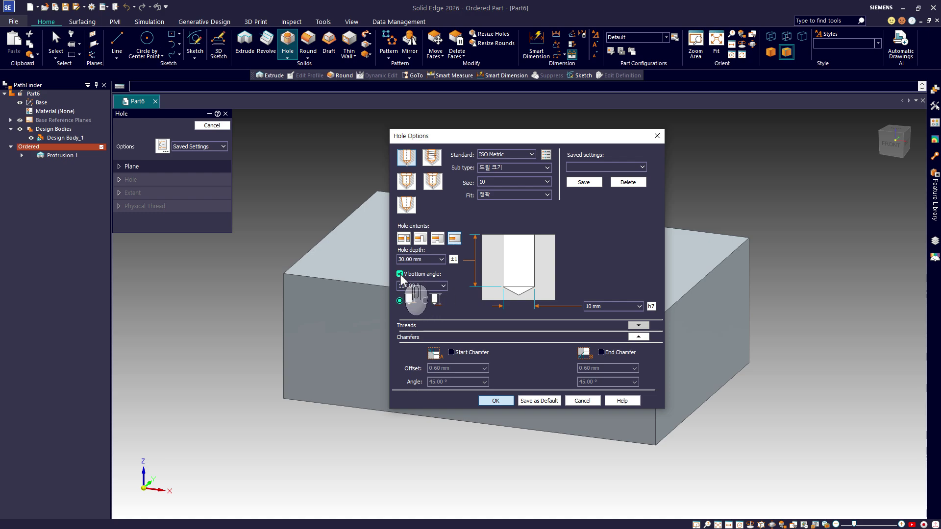
# Set the simple hole's diameter to 20 mm and accept the hole options.
pyautogui.click(612, 306)
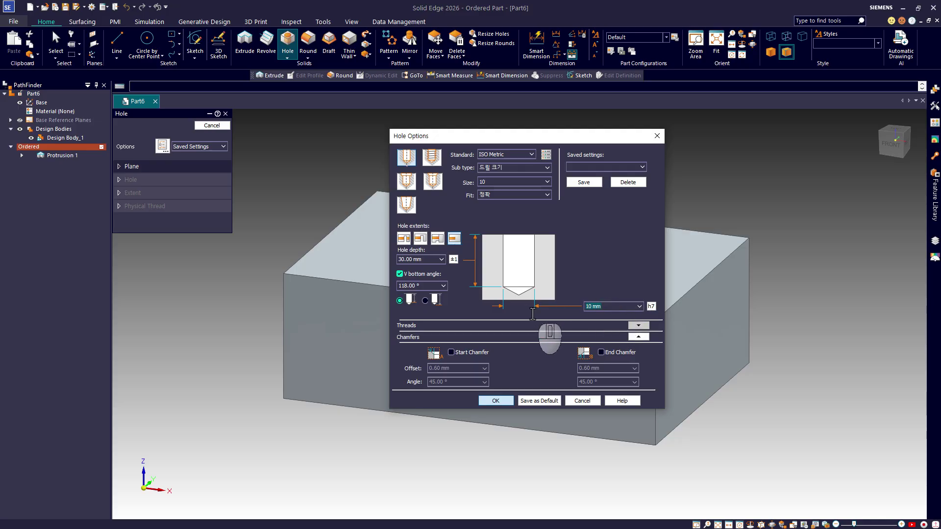
pyautogui.write('20')
pyautogui.press('Tab')
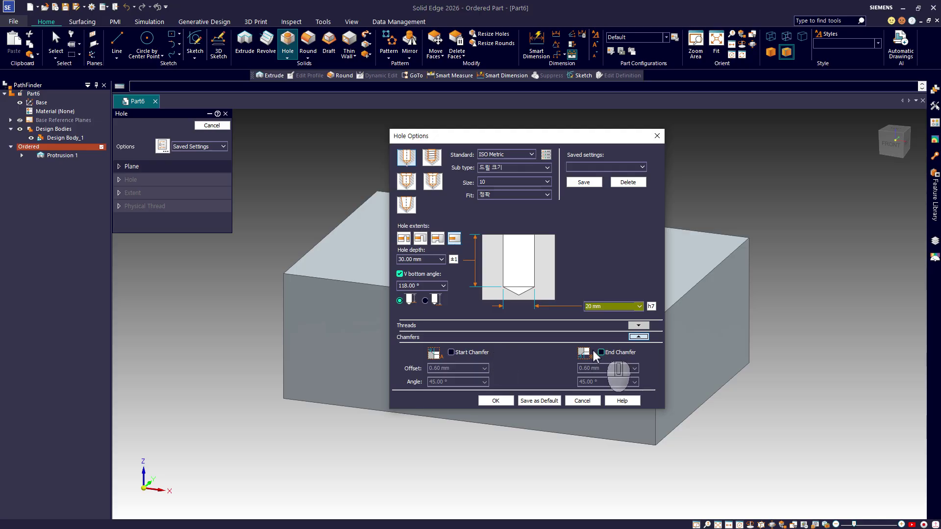
pyautogui.click(451, 352)
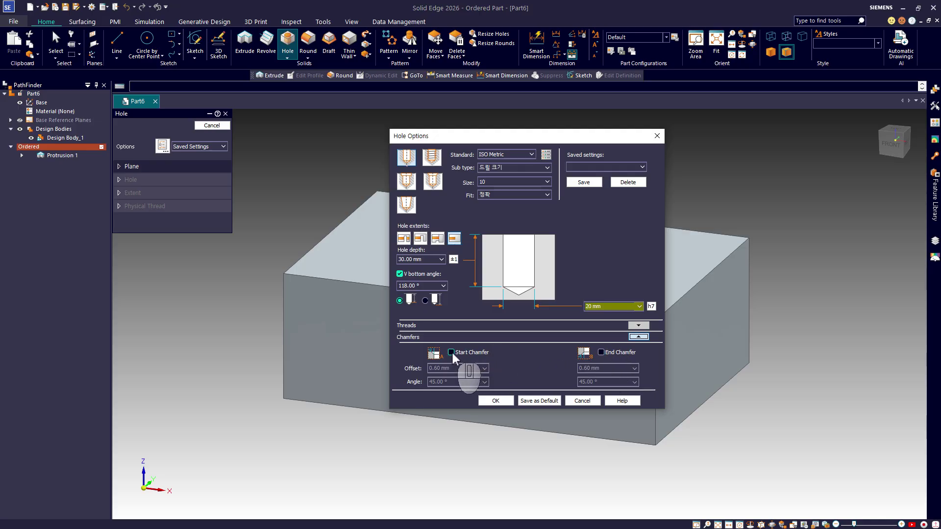
pyautogui.click(495, 400)
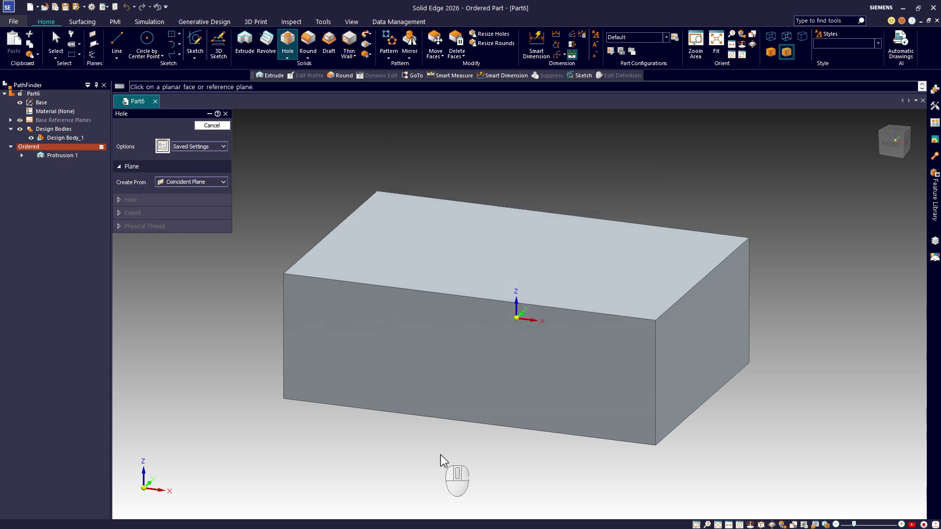
# Place a hole circle on the block's top face, centred on the front edge about 33 mm from its left corner.
pyautogui.click(398, 270)
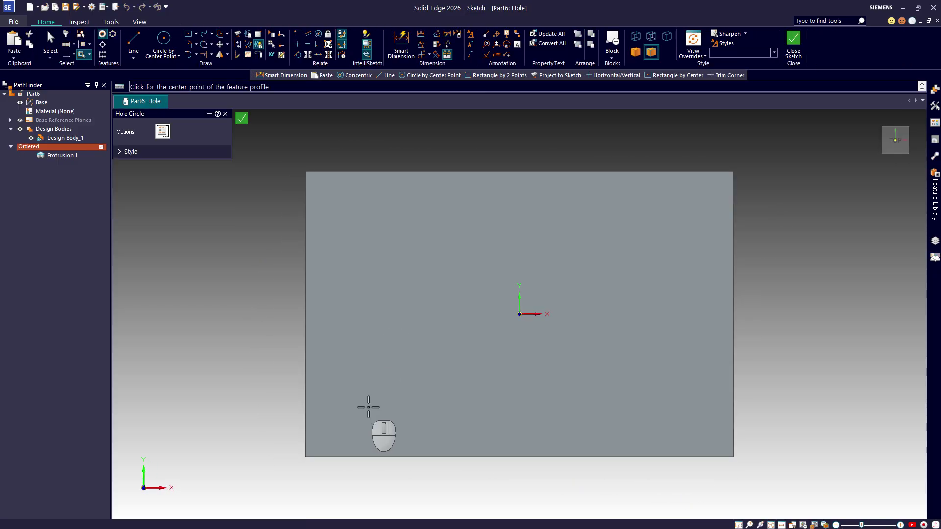
pyautogui.click(400, 457)
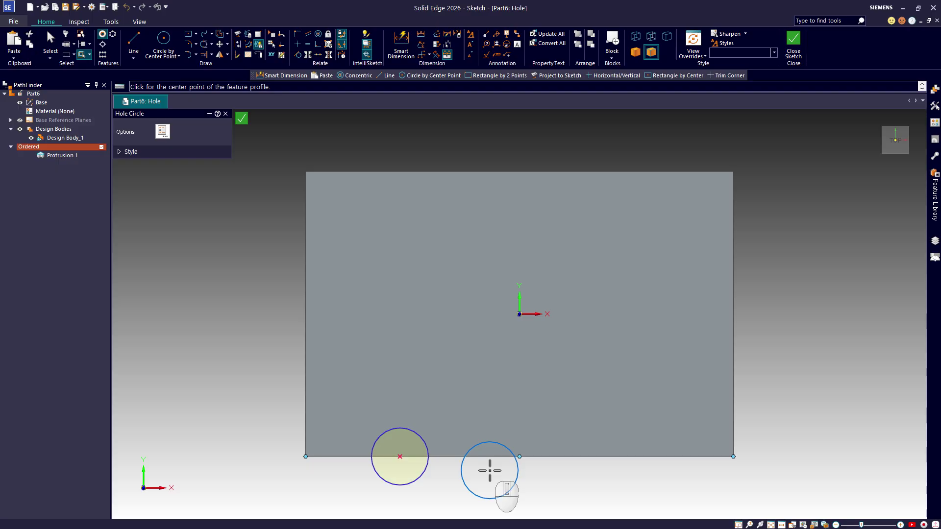
pyautogui.press('Escape')
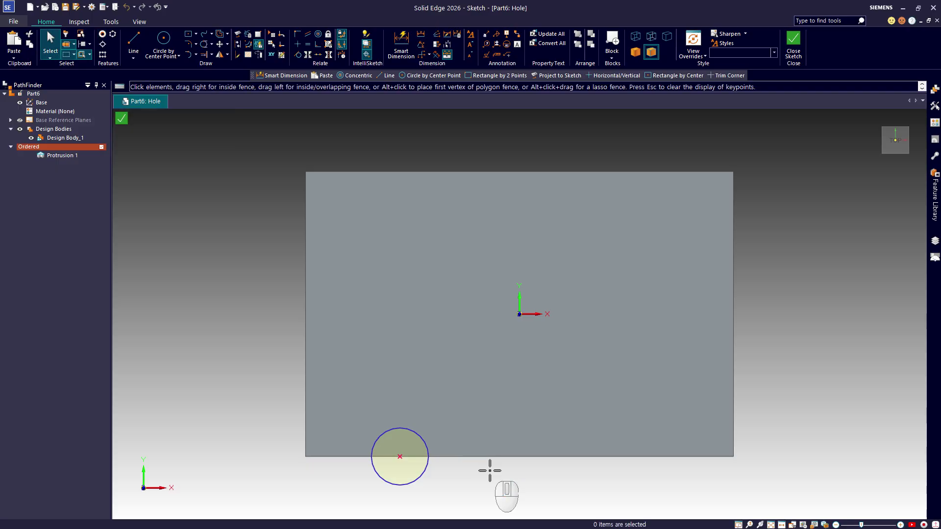
# Dimension the hole centre from the top face's left edge and set the distance to 40 mm.
pyautogui.click(402, 49)
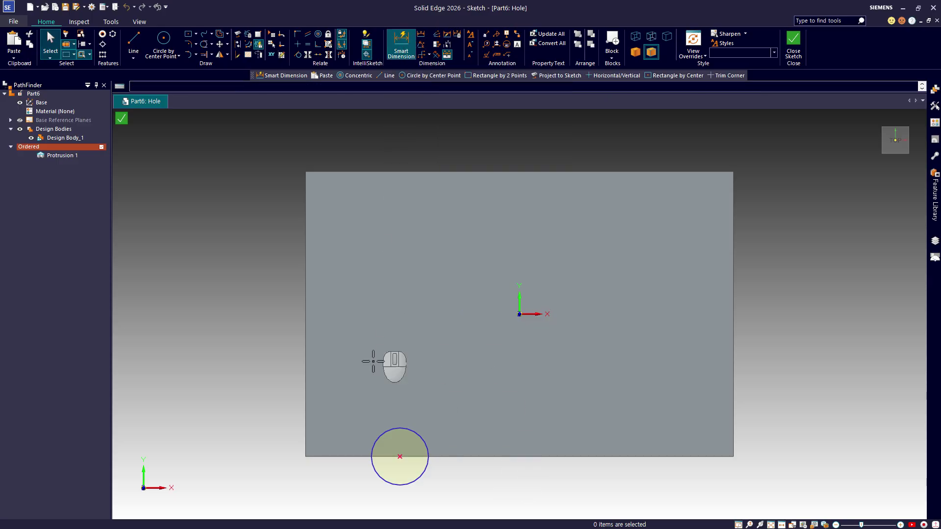
pyautogui.click(304, 396)
pyautogui.click(384, 436)
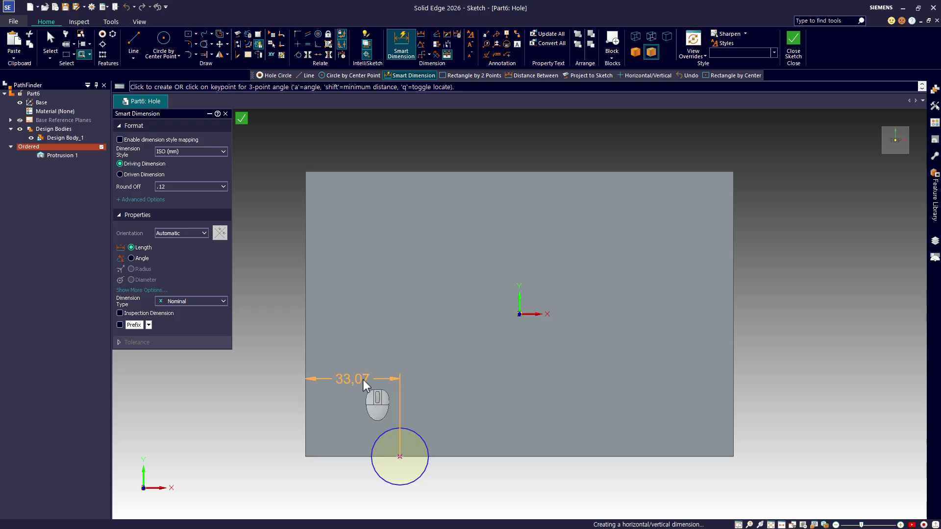
pyautogui.click(363, 379)
pyautogui.write('40')
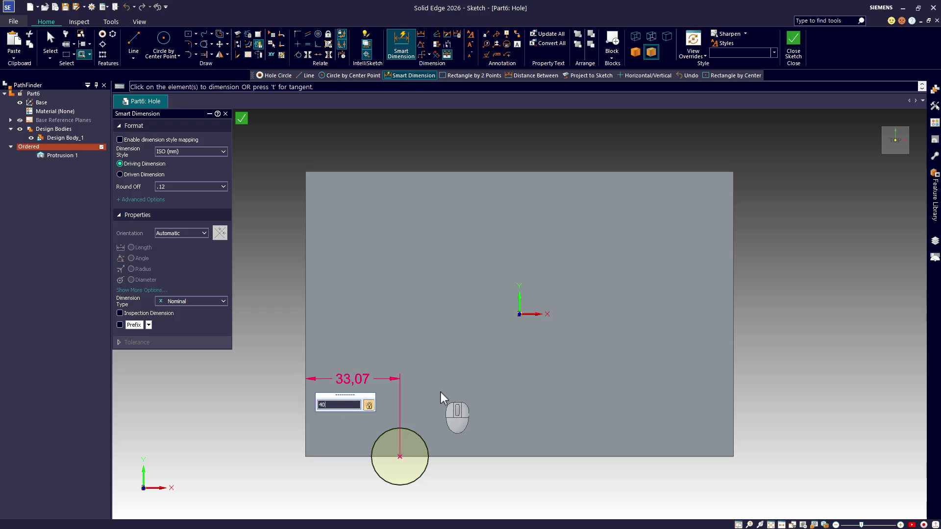
pyautogui.press('Return')
pyautogui.press('Escape')
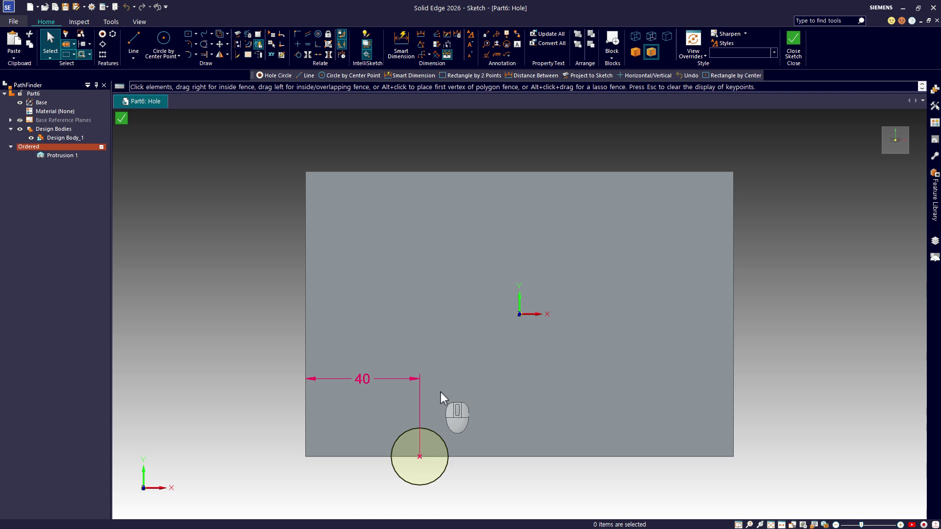
# Add a second hole circle on the front edge between the first hole and the edge's midpoint, and finish the hole feature.
pyautogui.click(103, 35)
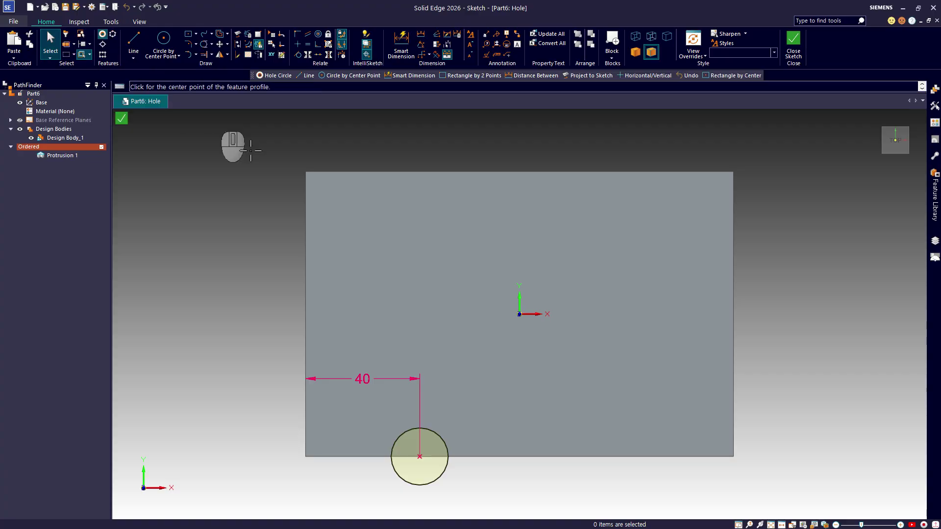
pyautogui.click(496, 457)
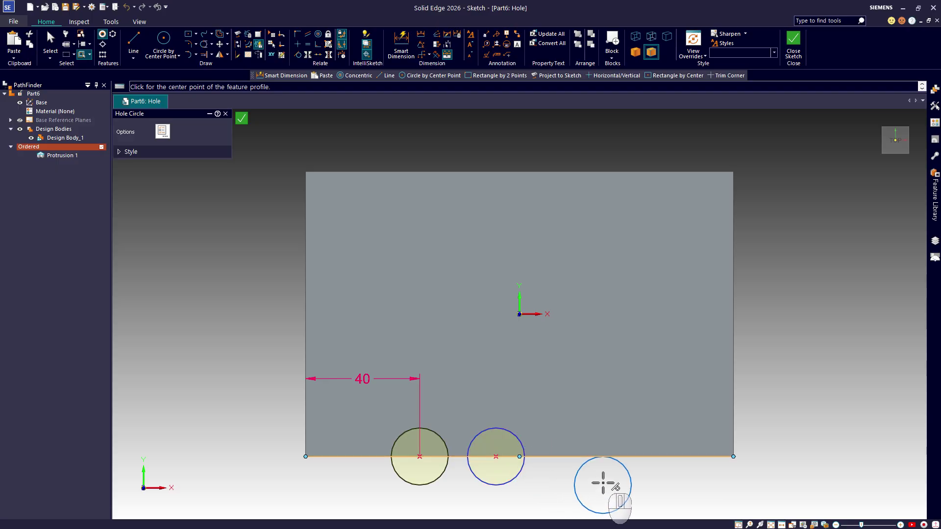
pyautogui.click(794, 42)
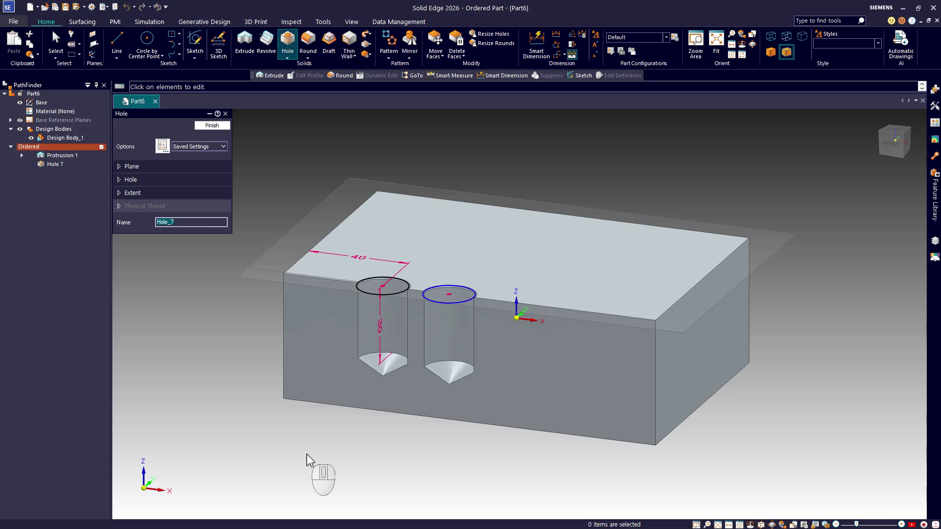
pyautogui.click(219, 126)
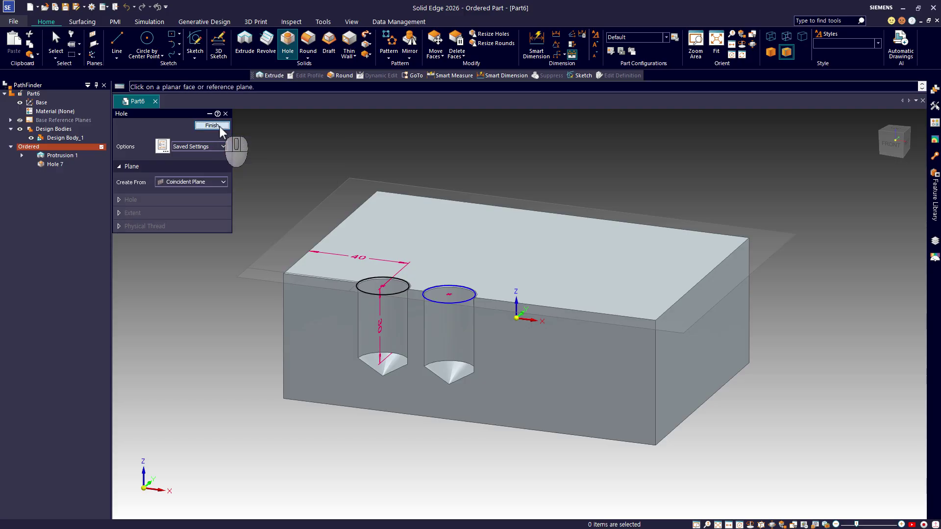
pyautogui.click(222, 127)
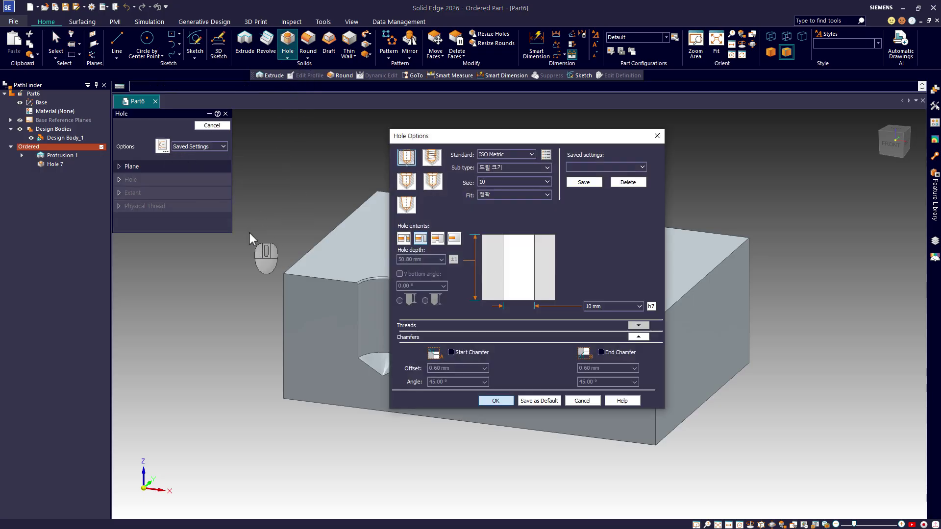
# Choose the threaded hole type with size M14 and a finite thread extent of 20 mm.
pyautogui.click(432, 156)
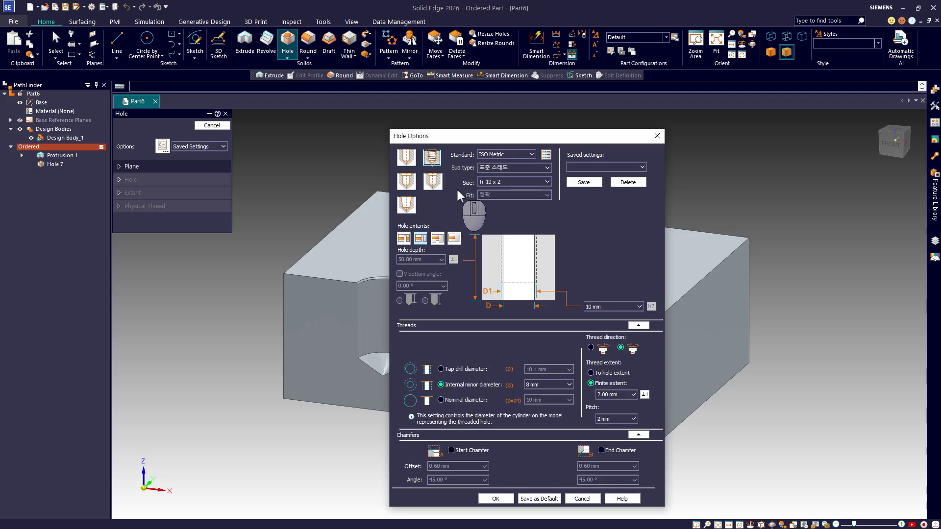
pyautogui.click(547, 182)
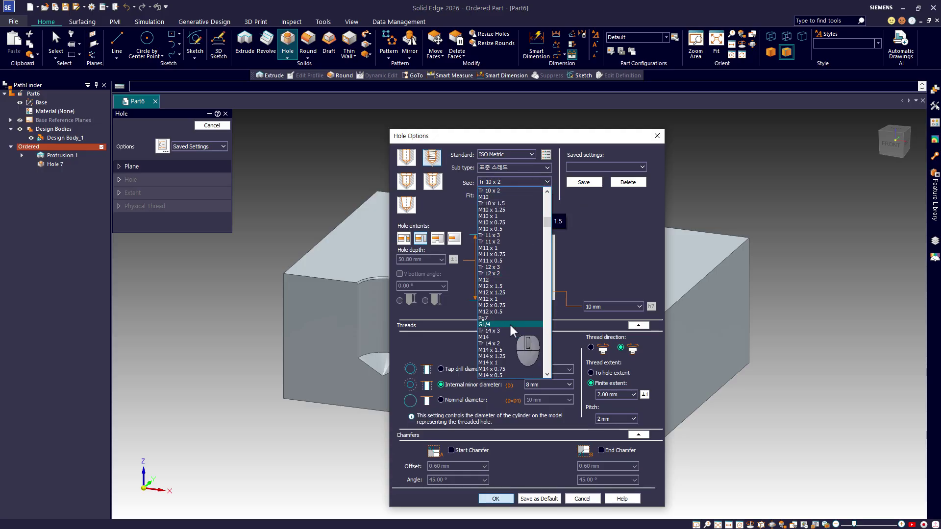
pyautogui.click(499, 338)
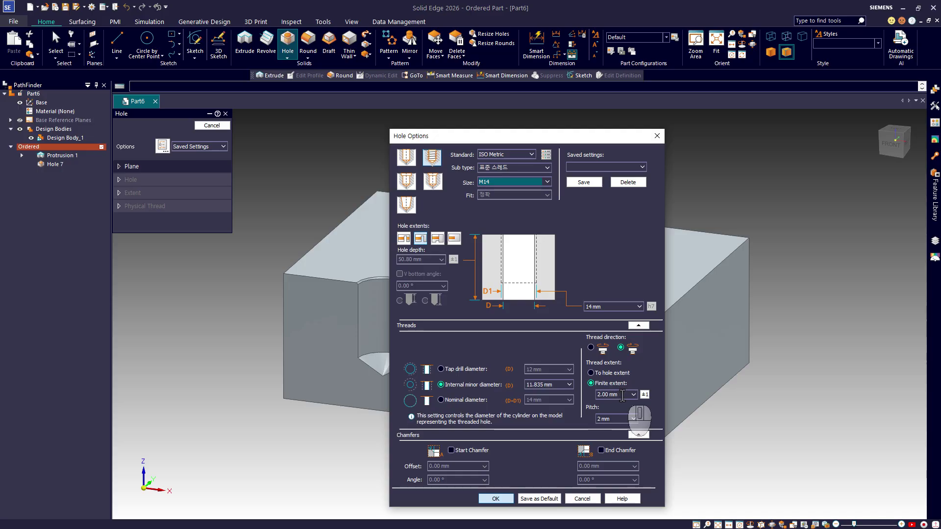
pyautogui.moveTo(622, 396); pyautogui.dragTo(585, 397)
pyautogui.write('20')
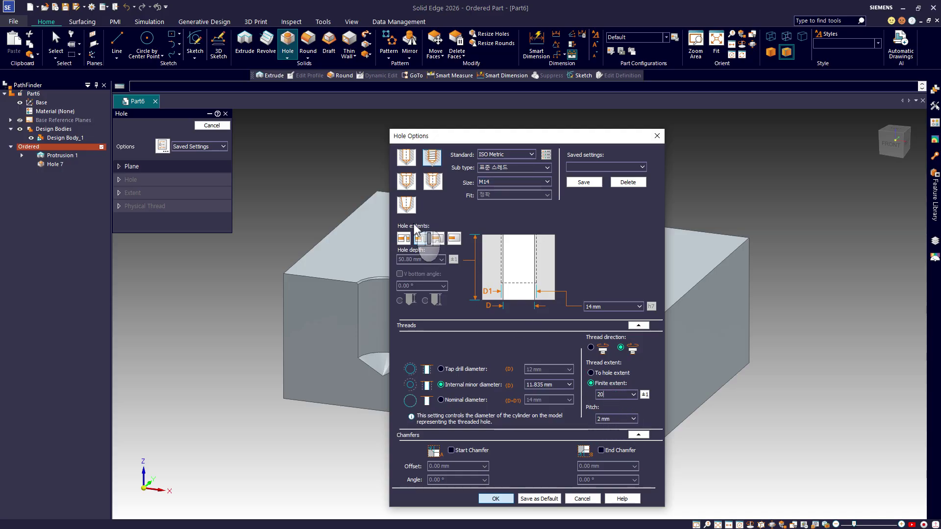
# Give the threaded hole a finite extent with a depth of 22 mm and enable the V bottom angle.
pyautogui.click(421, 238)
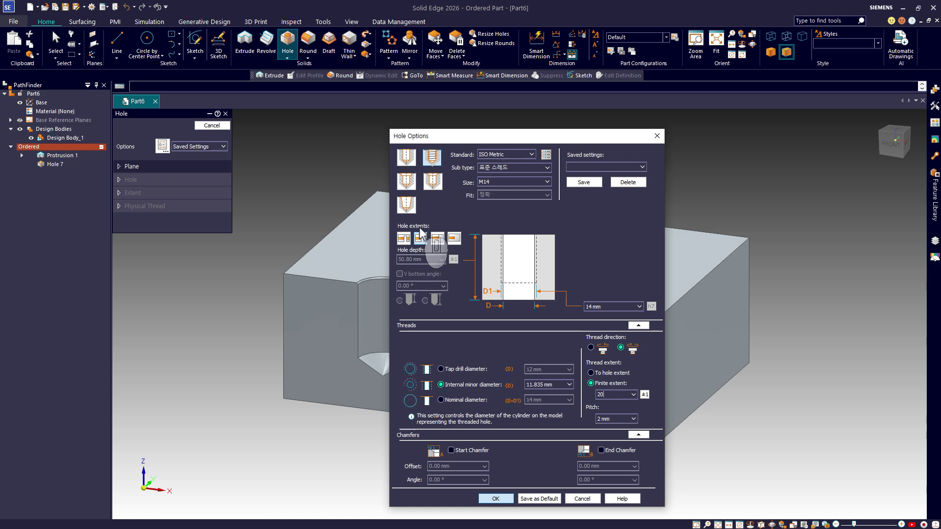
pyautogui.click(454, 238)
pyautogui.click(399, 260)
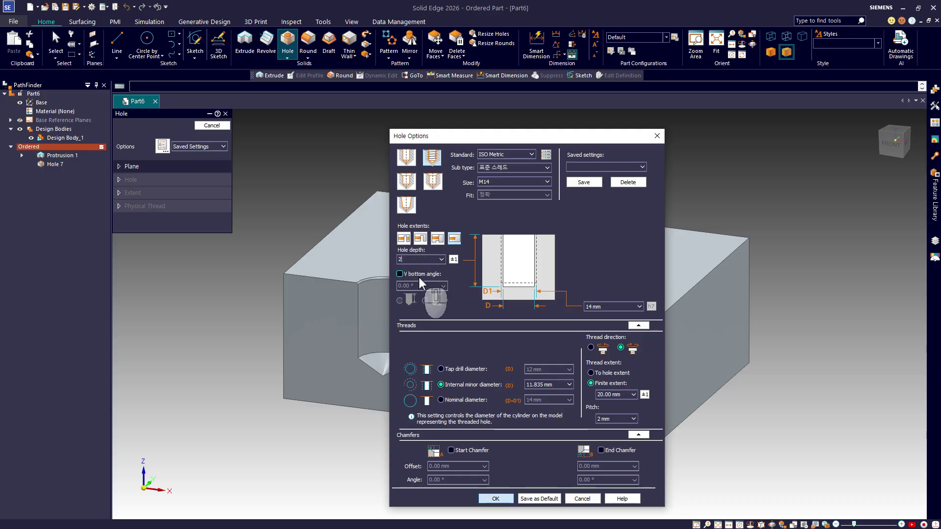
pyautogui.write('22')
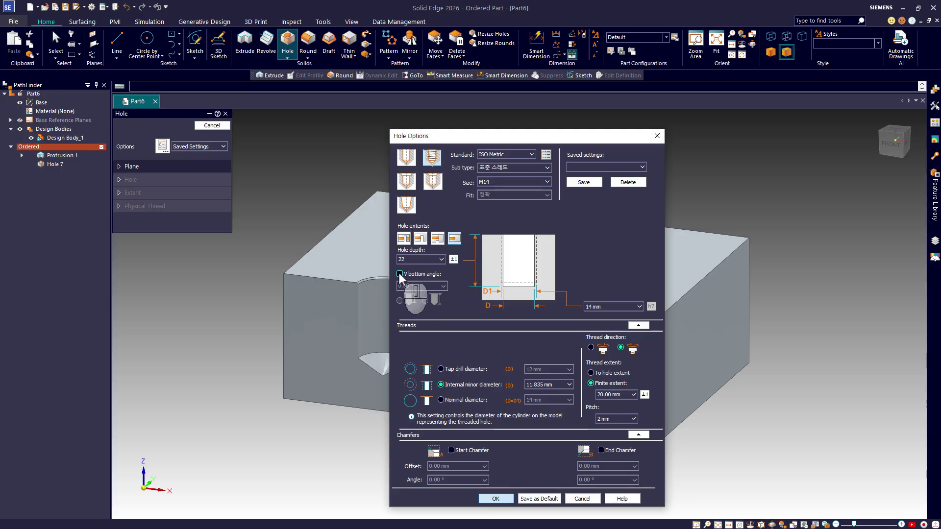
pyautogui.click(400, 274)
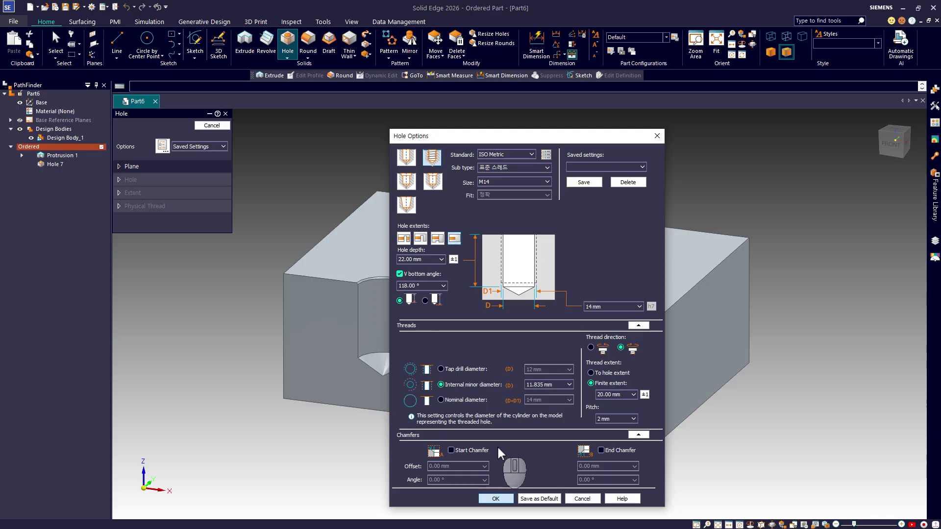
# Place the M14 threaded hole on the top face's front edge, beyond the two simple holes, and finish the feature.
pyautogui.click(495, 499)
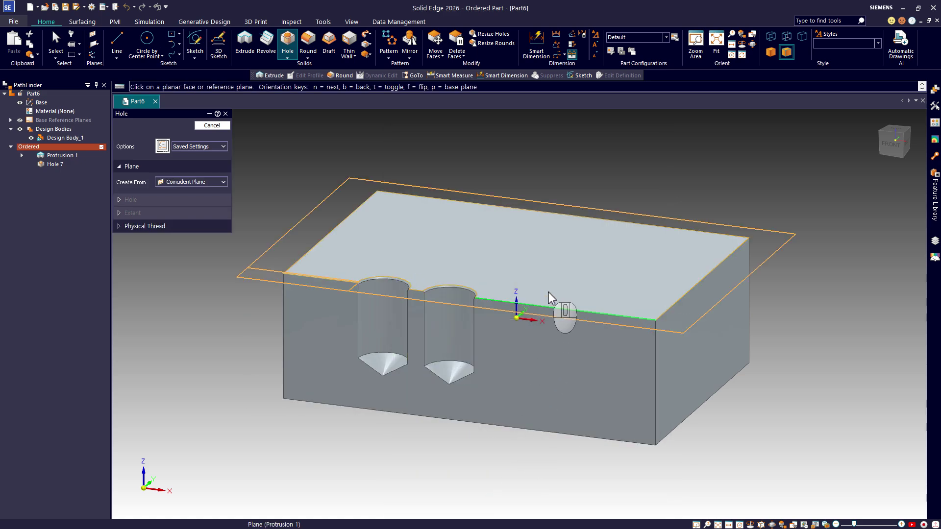
pyautogui.click(548, 292)
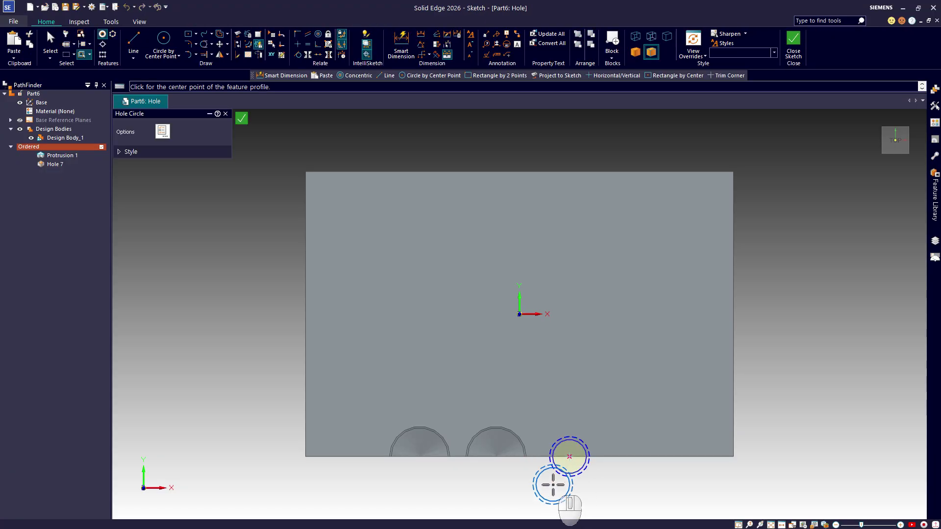
pyautogui.click(794, 47)
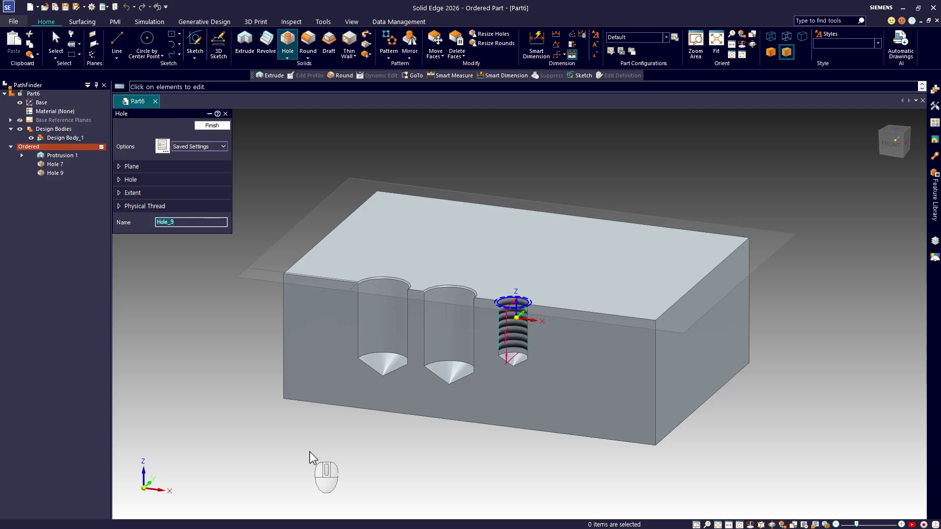
pyautogui.click(212, 126)
pyautogui.click(211, 126)
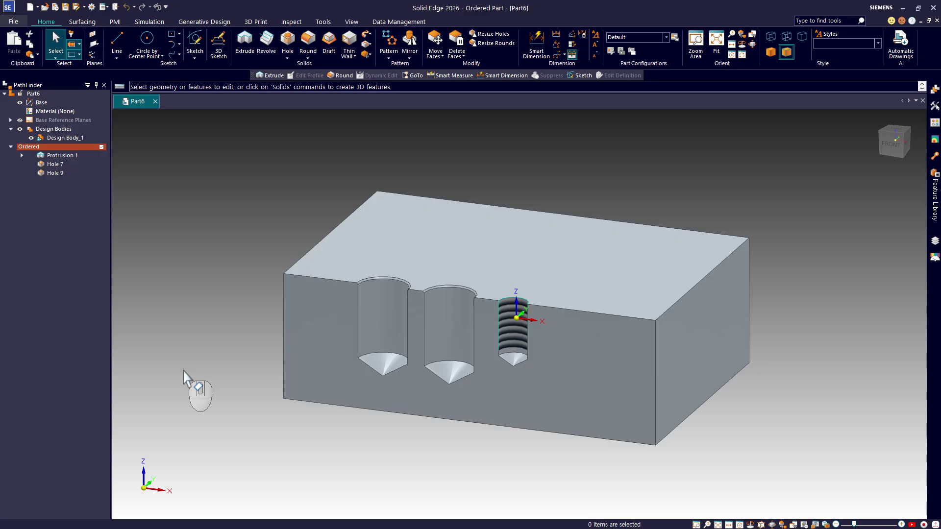
# Set up a new threaded hole with size M12, a Through All extent and the thread running to the hole extent.
pyautogui.click(286, 42)
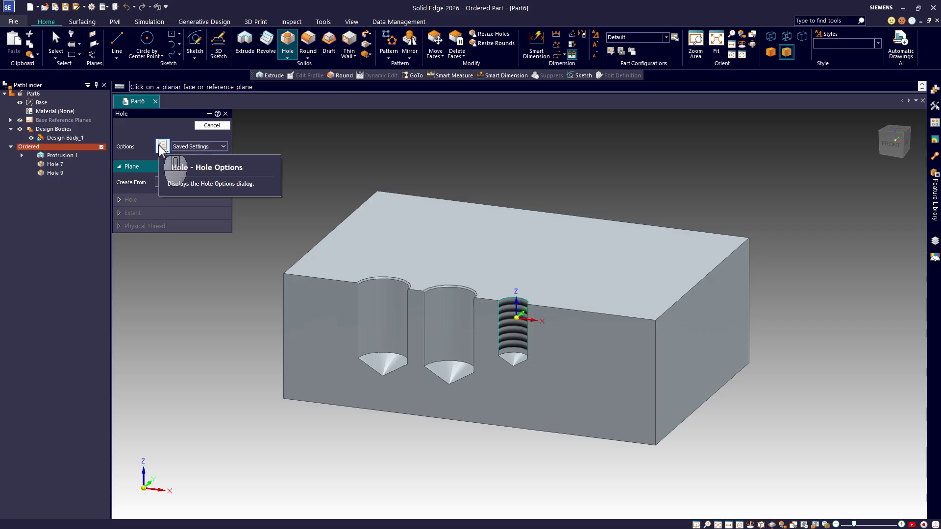
pyautogui.click(161, 147)
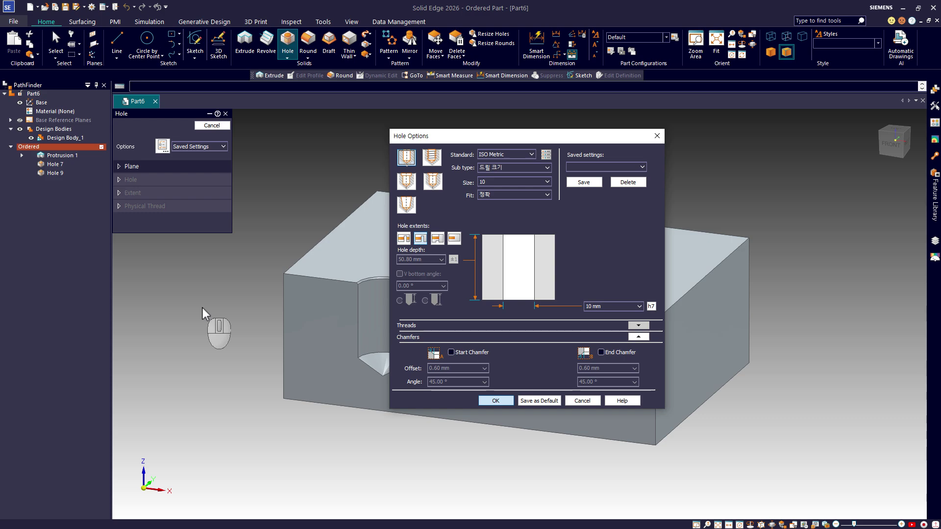
pyautogui.click(431, 156)
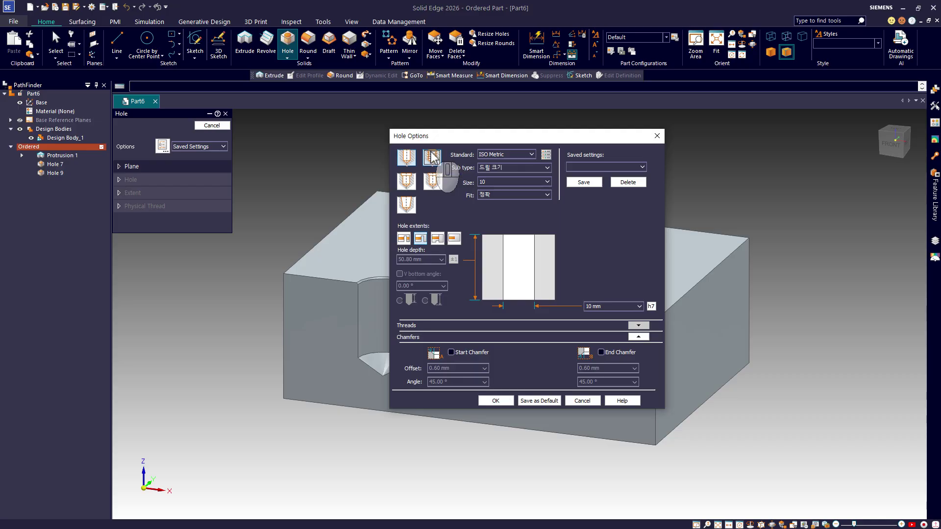
pyautogui.click(531, 181)
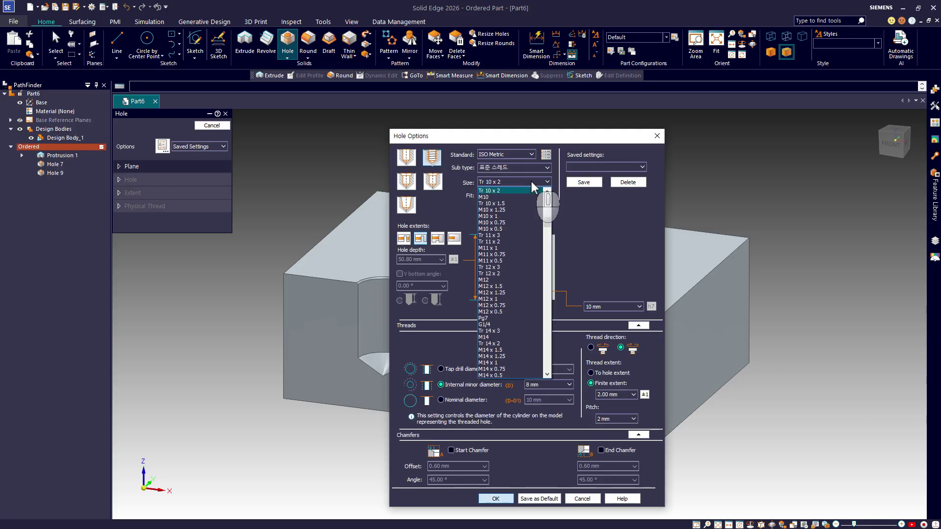
pyautogui.click(505, 280)
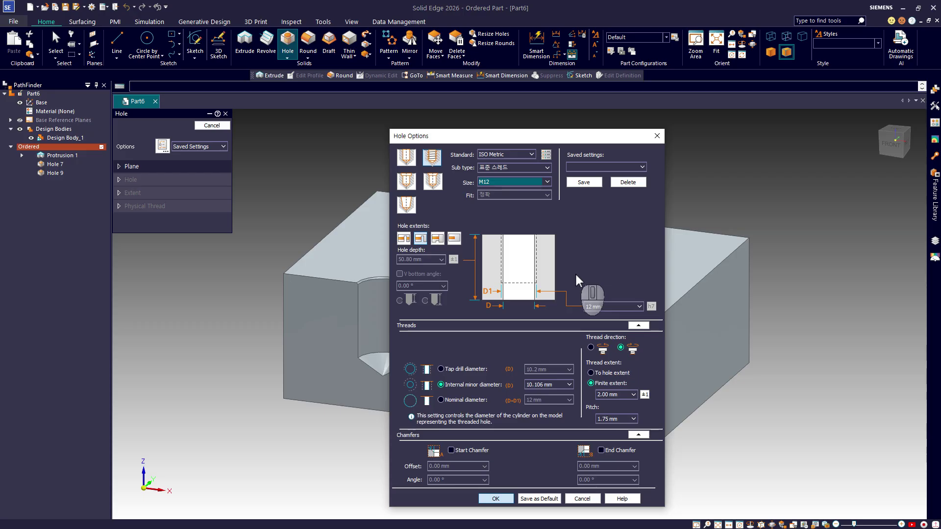
pyautogui.click(405, 240)
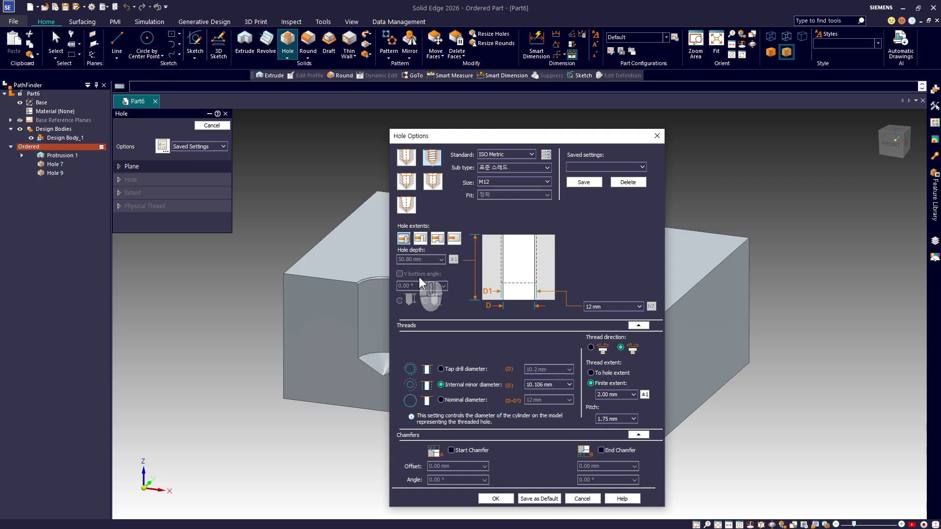
pyautogui.click(622, 373)
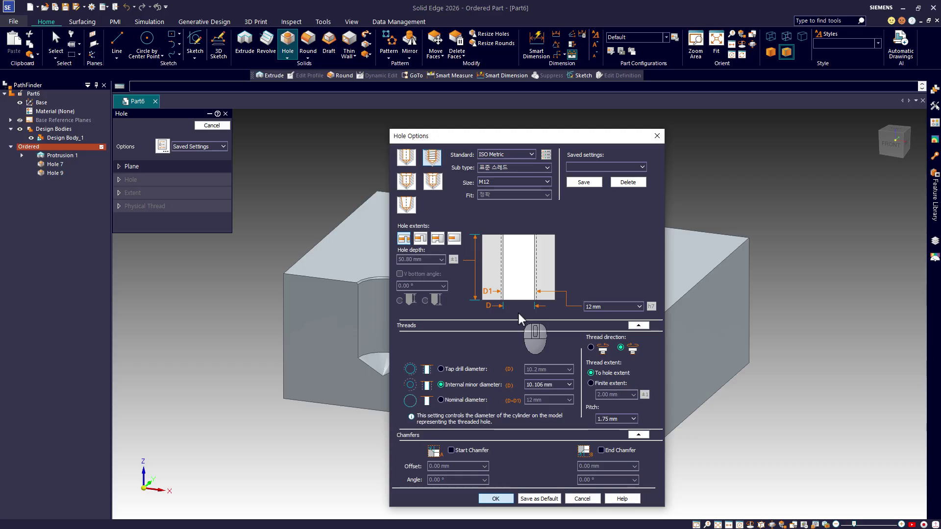
pyautogui.click(497, 498)
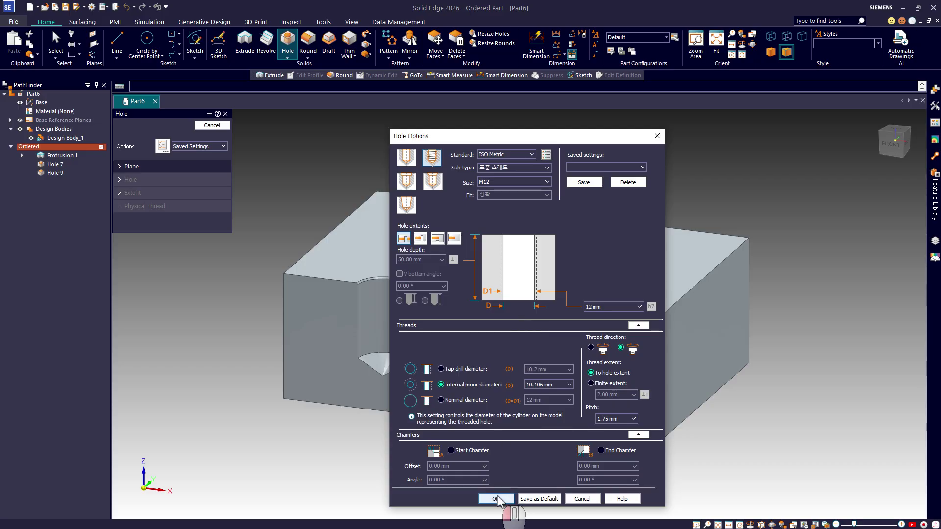
# Place the M12 through hole on the top face's front edge, between the M14 hole and the nearer corner, and finish the feature.
pyautogui.click(594, 288)
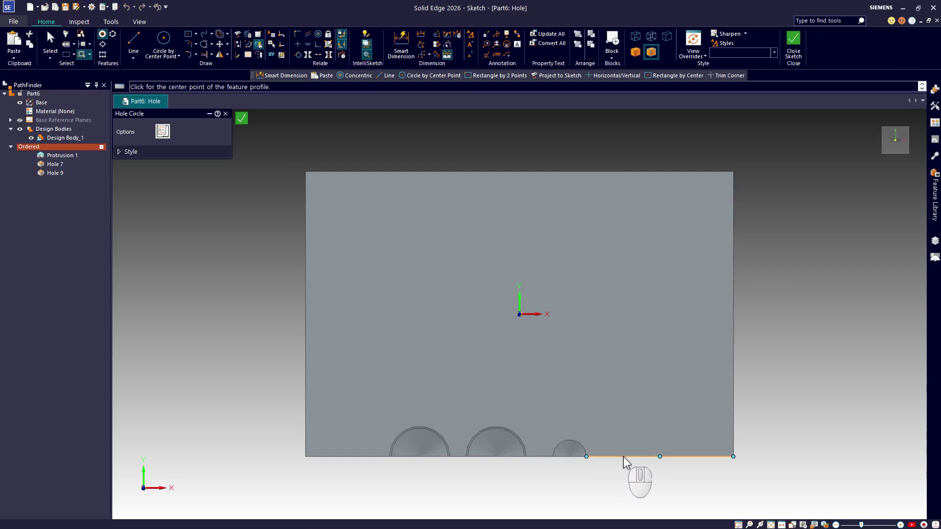
pyautogui.click(623, 457)
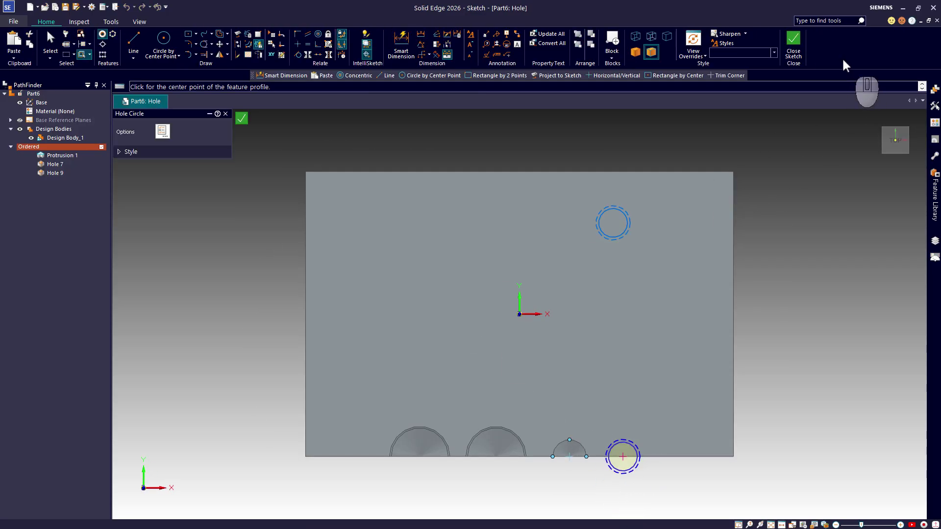
pyautogui.click(794, 47)
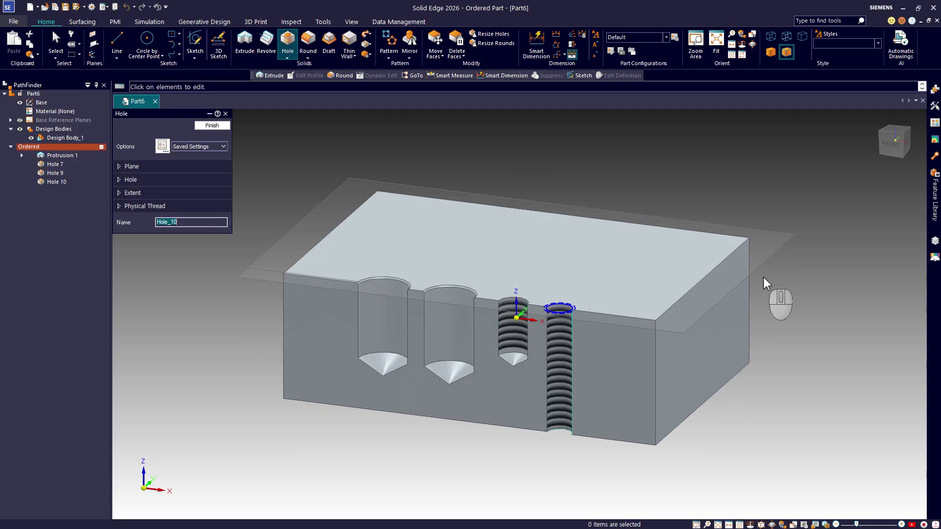
pyautogui.click(213, 126)
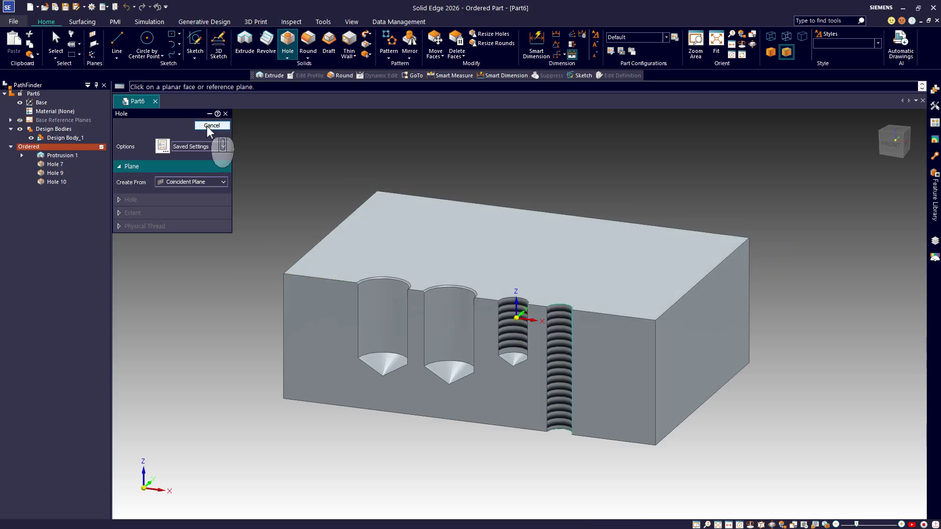
pyautogui.click(208, 126)
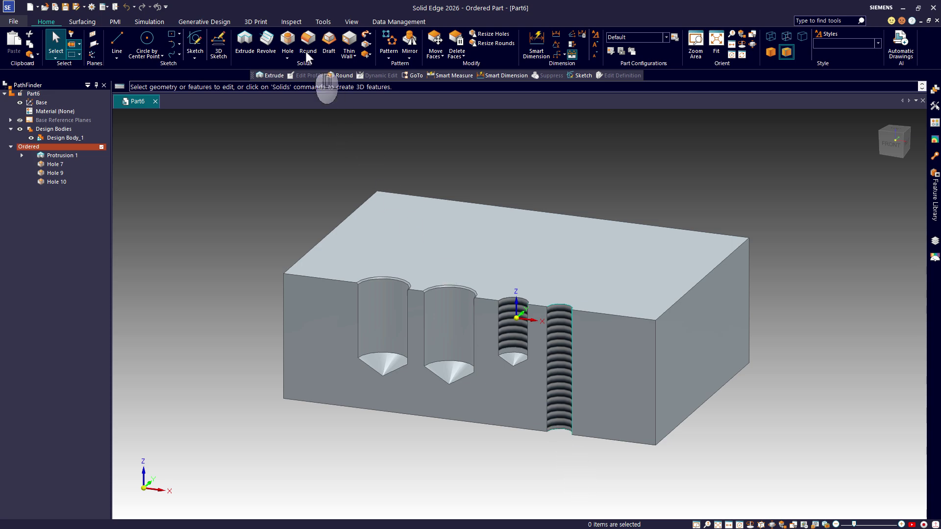
# Set up a new counterbore hole with size M24 for an ISO Metric 4762 socket head, leaving its thread disabled.
pyautogui.click(289, 42)
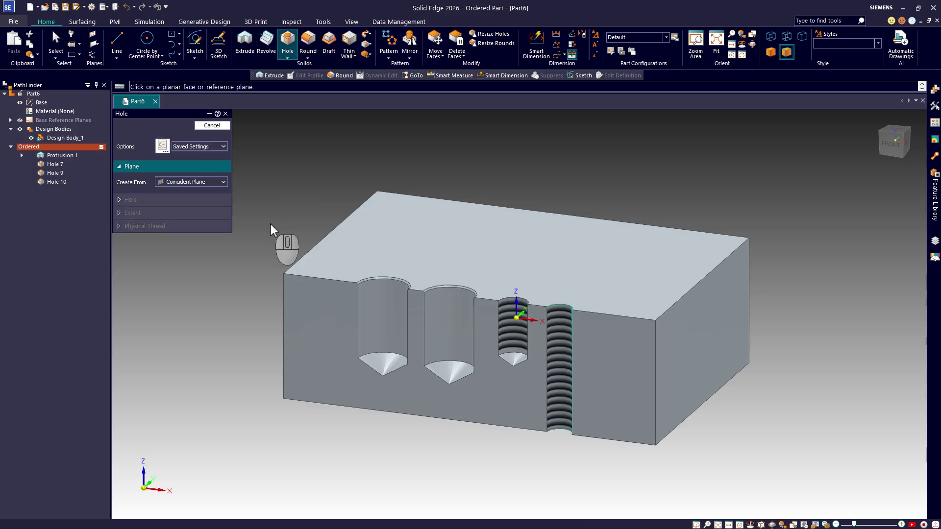
pyautogui.click(162, 146)
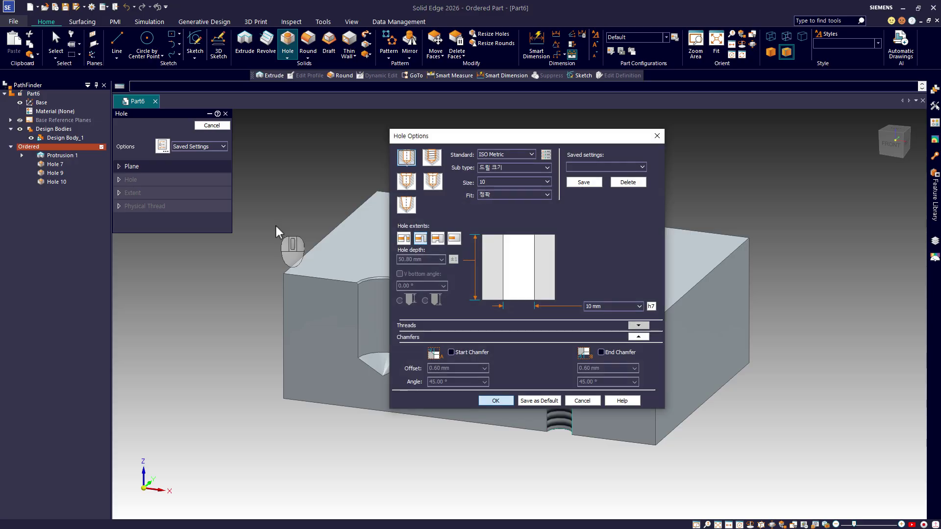
pyautogui.click(406, 182)
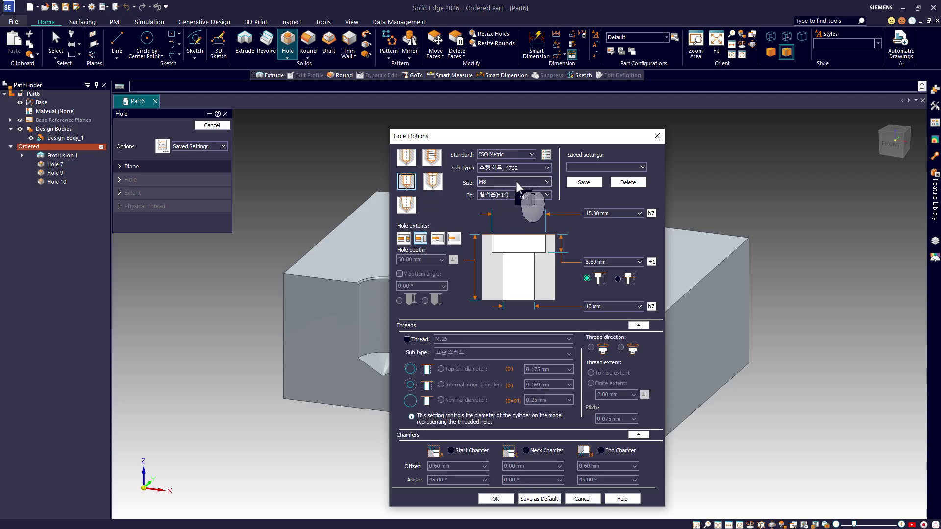
pyautogui.click(515, 181)
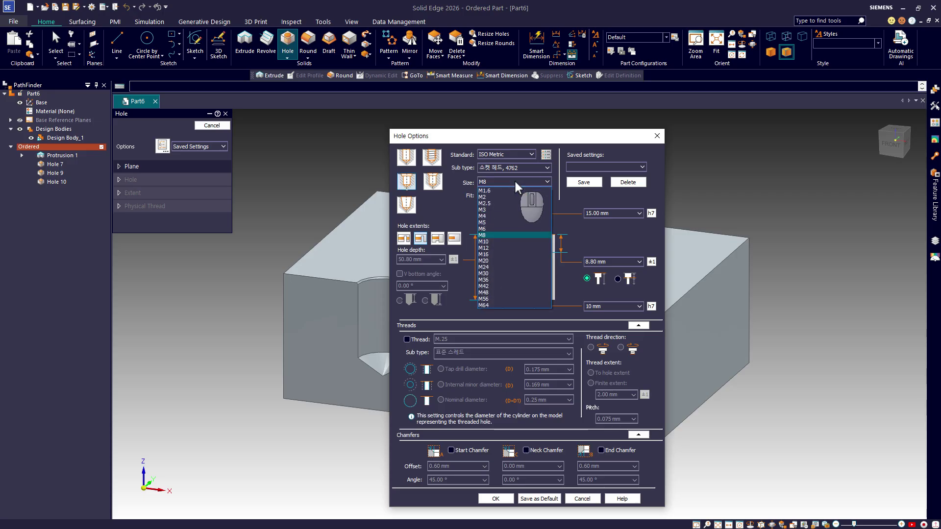
pyautogui.click(508, 267)
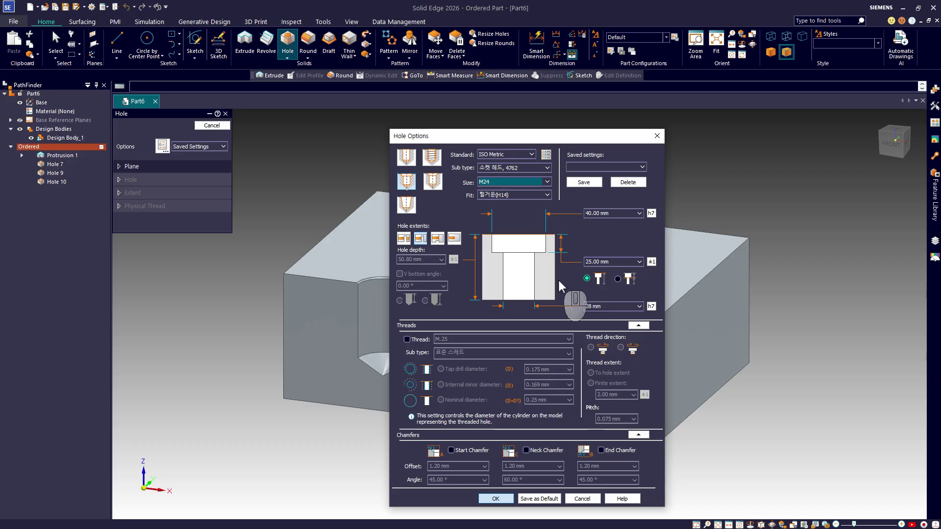
pyautogui.click(564, 280)
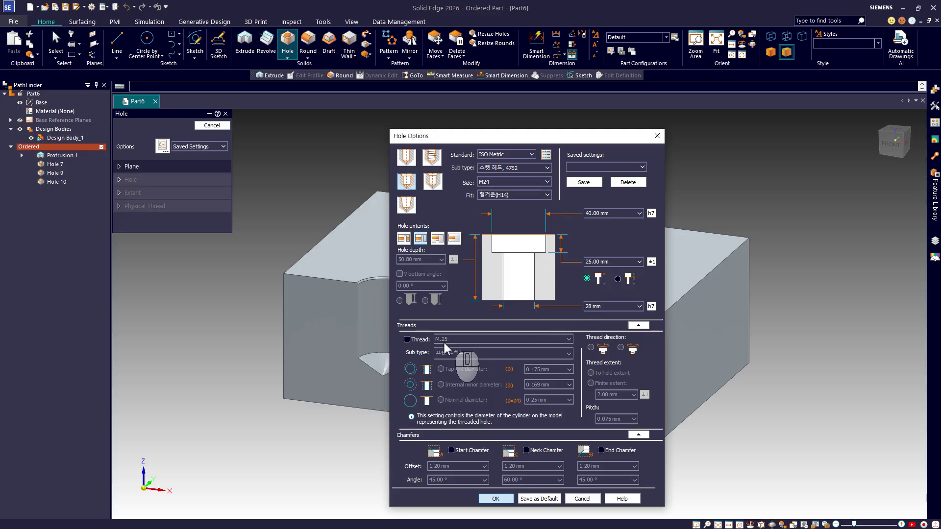
pyautogui.click(407, 339)
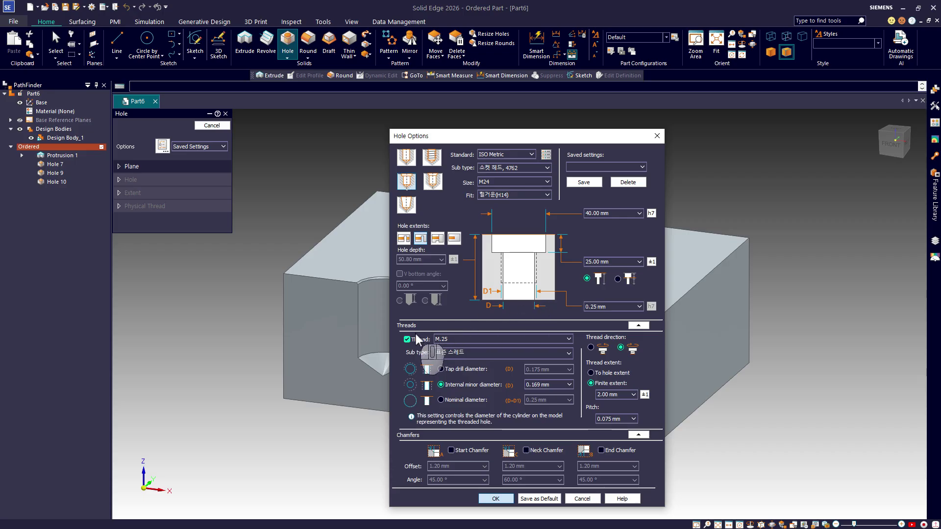
pyautogui.click(406, 339)
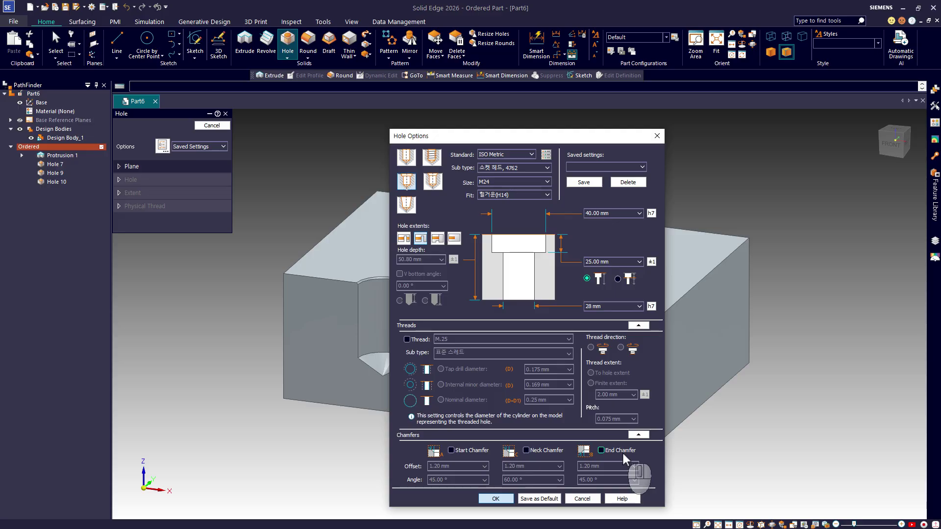
pyautogui.click(495, 499)
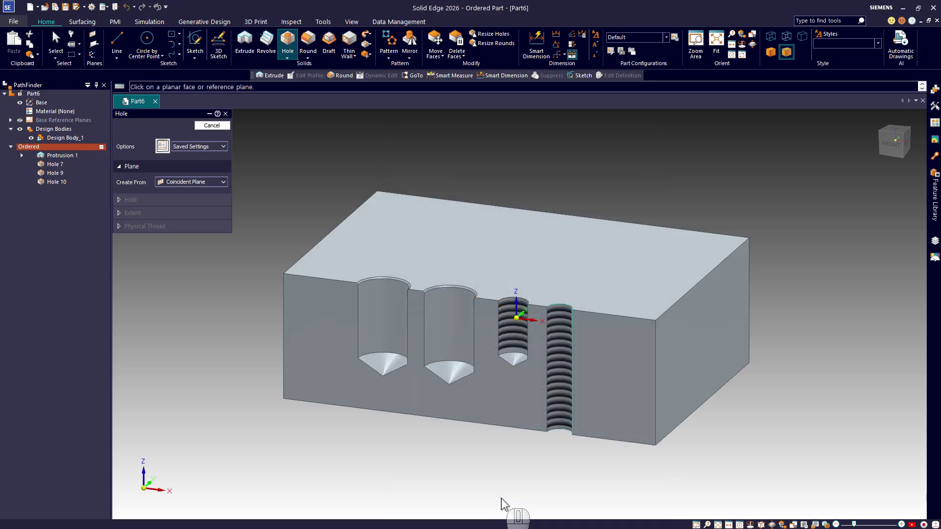
# Place the M24 counterbore hole on the top face's side edge near the front corner and finish the feature.
pyautogui.click(645, 292)
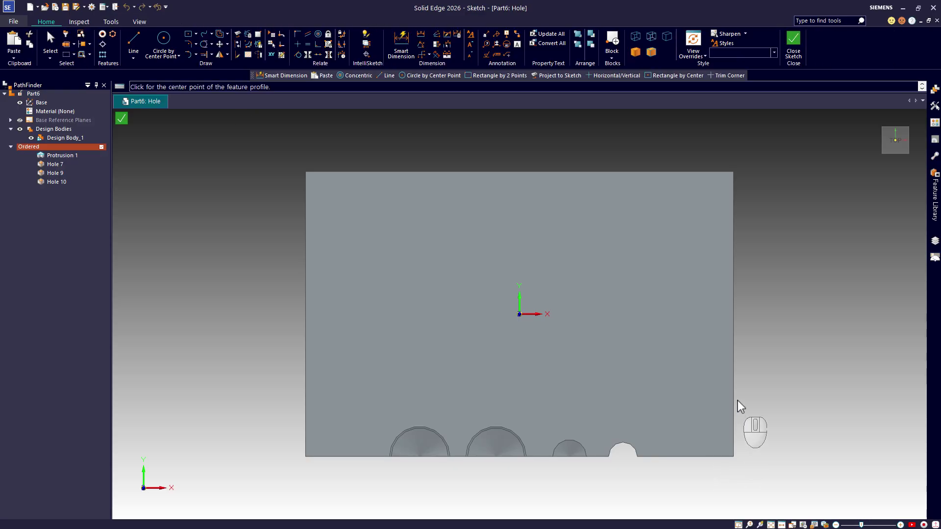
pyautogui.click(732, 383)
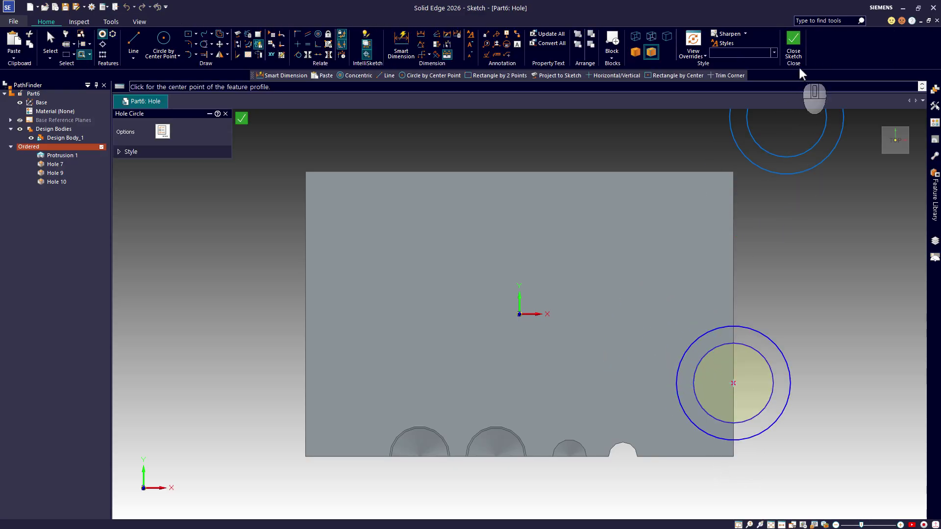
pyautogui.click(793, 48)
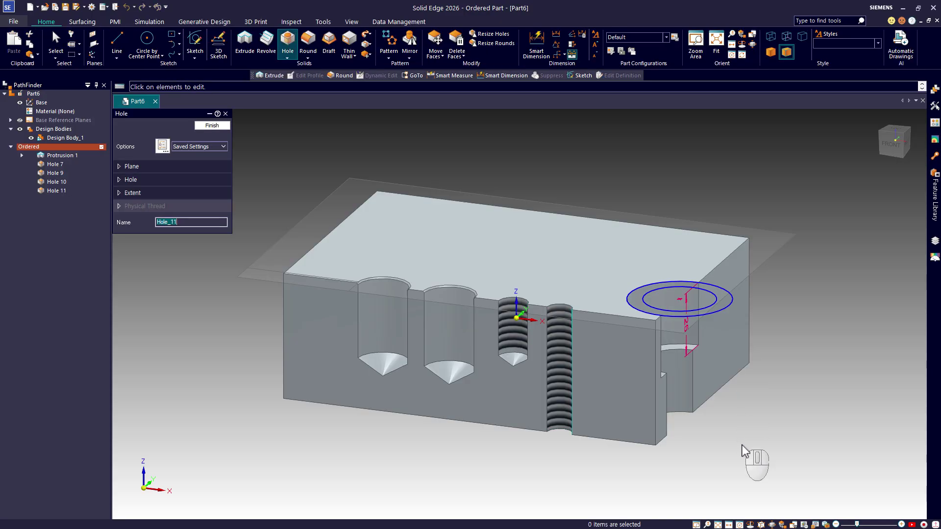
pyautogui.click(213, 125)
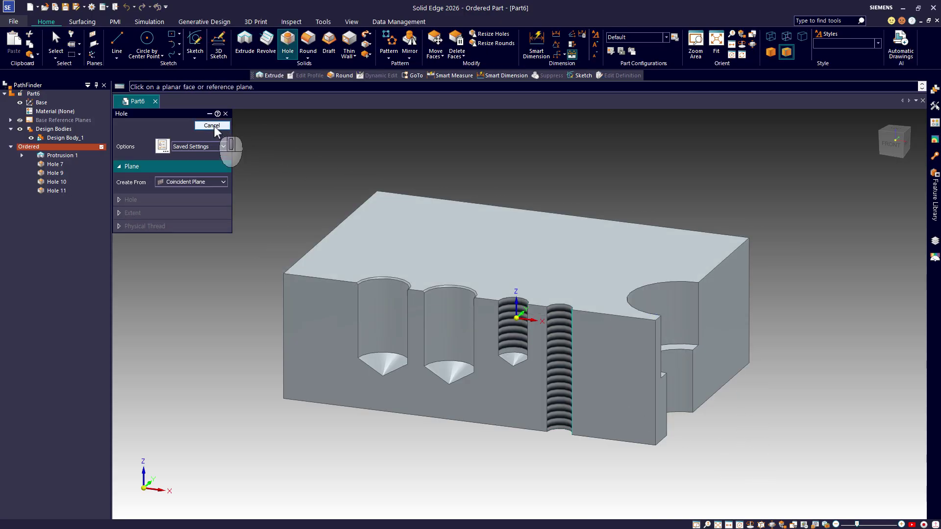
pyautogui.press('Escape')
pyautogui.moveTo(461, 374); pyautogui.dragTo(244, 375, button='middle')
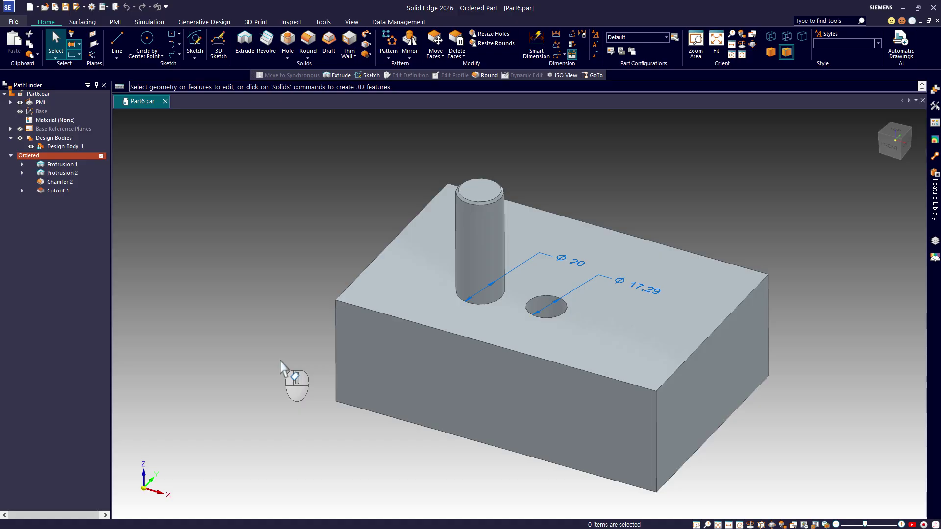
# Start the Thread command on the block with the cylinder and hole, accepting the ISO Metric standard and internal minor diameter matching.
pyautogui.click(288, 55)
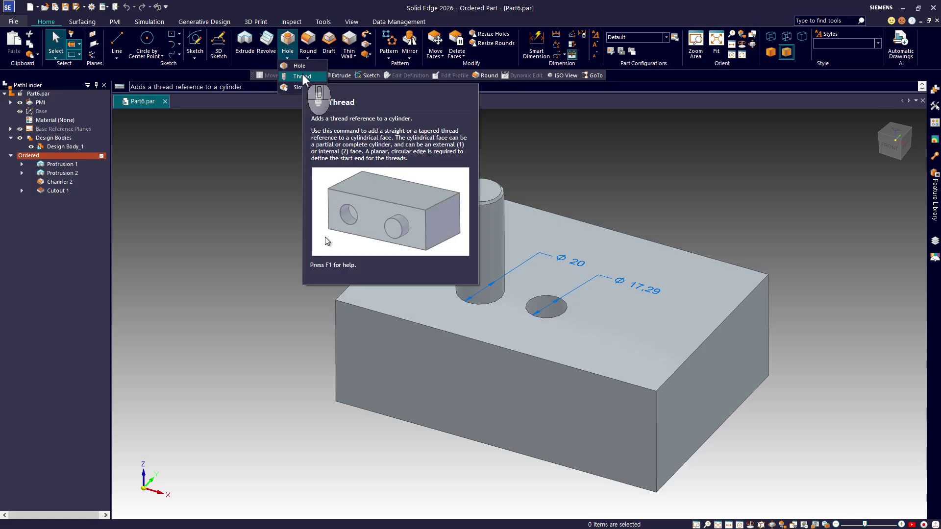
pyautogui.click(302, 77)
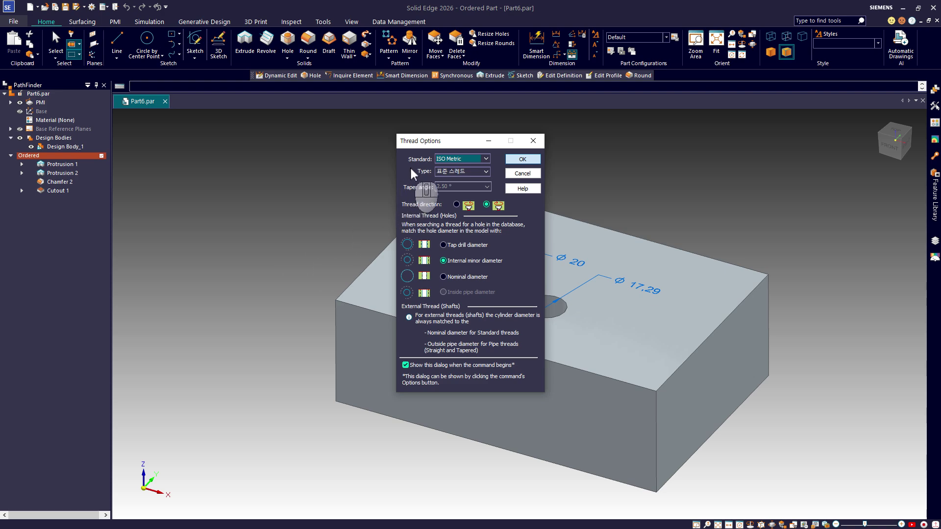
pyautogui.click(486, 157)
pyautogui.click(488, 156)
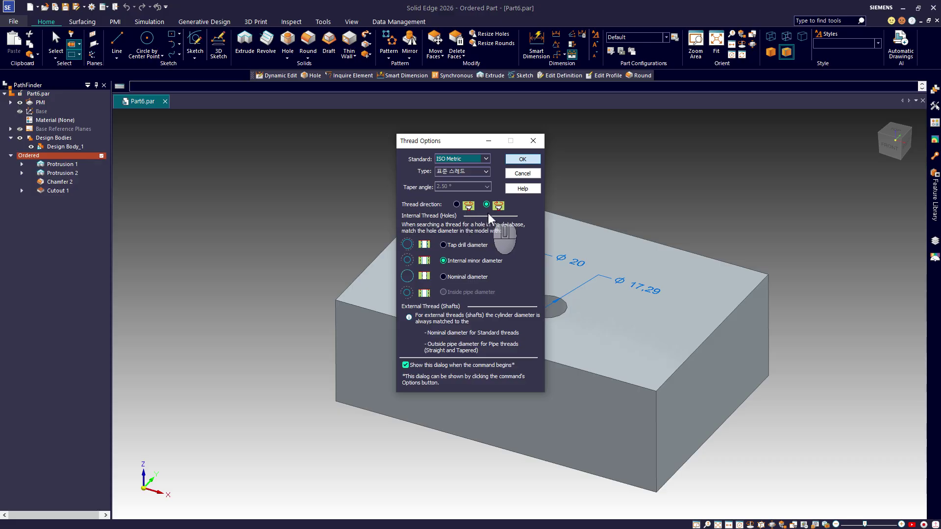
pyautogui.click(523, 160)
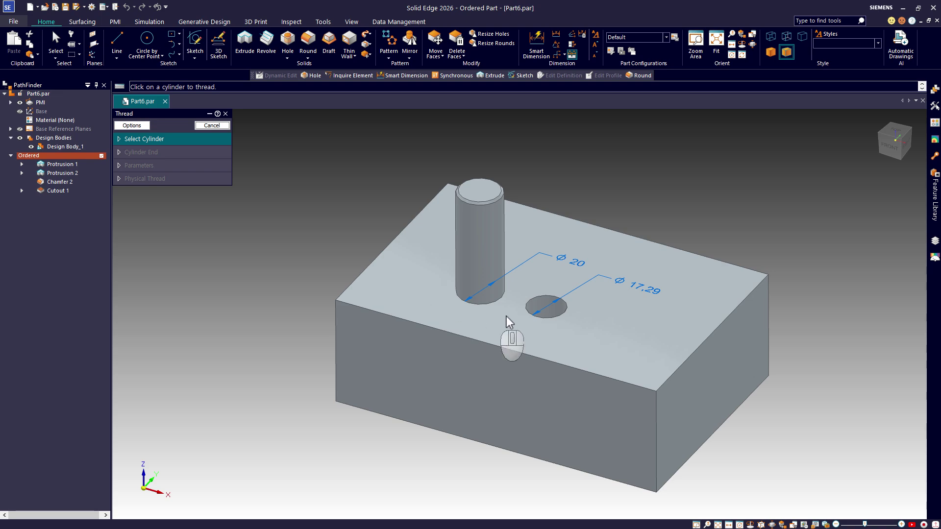
# Thread the 17.29 mm hole from its top edge as M20 with a 2.50 mm pitch, running to the cylinder extent, and finish.
pyautogui.click(540, 303)
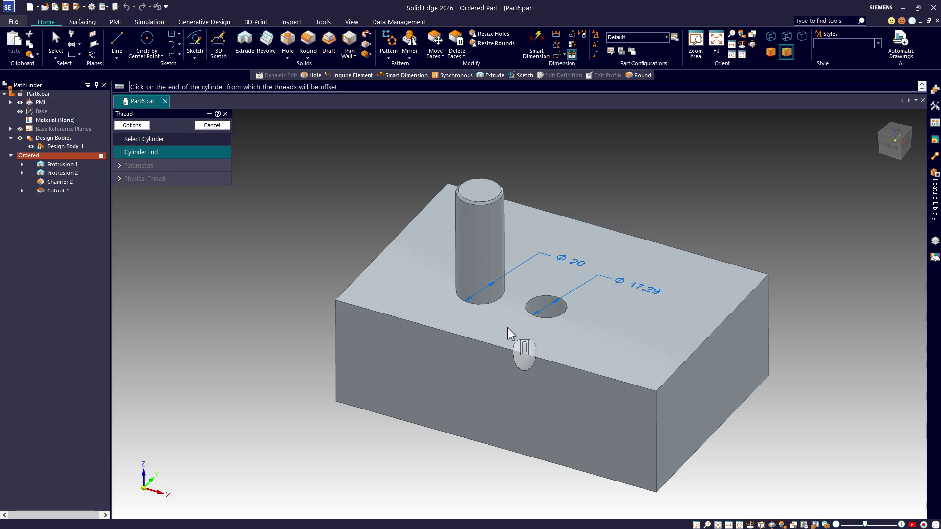
pyautogui.click(528, 309)
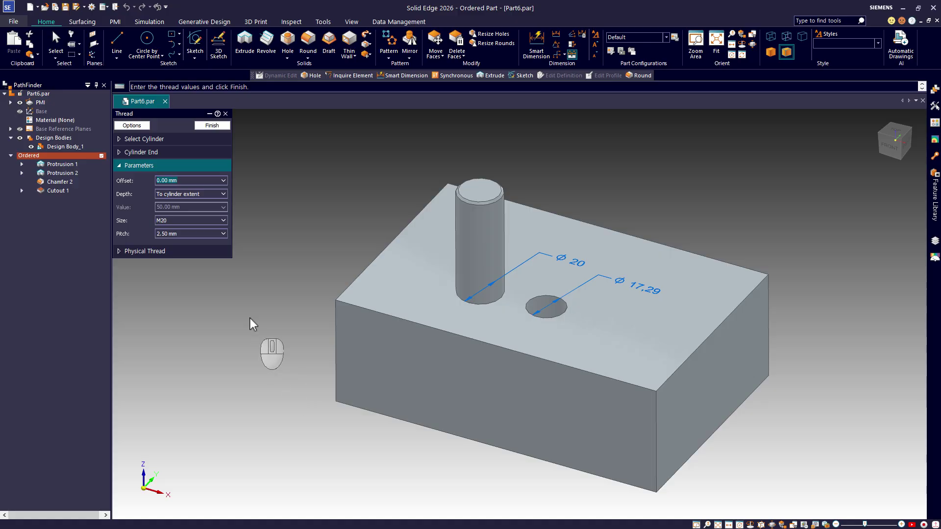
pyautogui.click(214, 219)
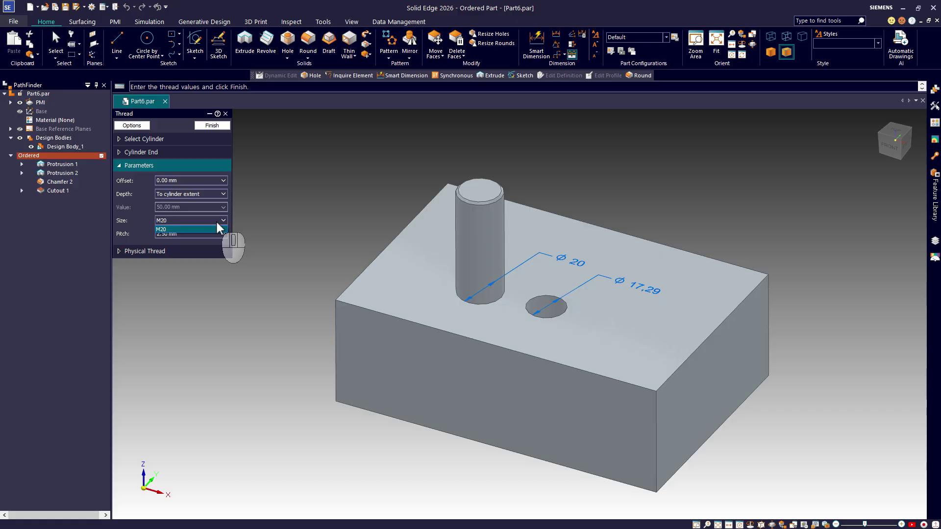
pyautogui.click(216, 229)
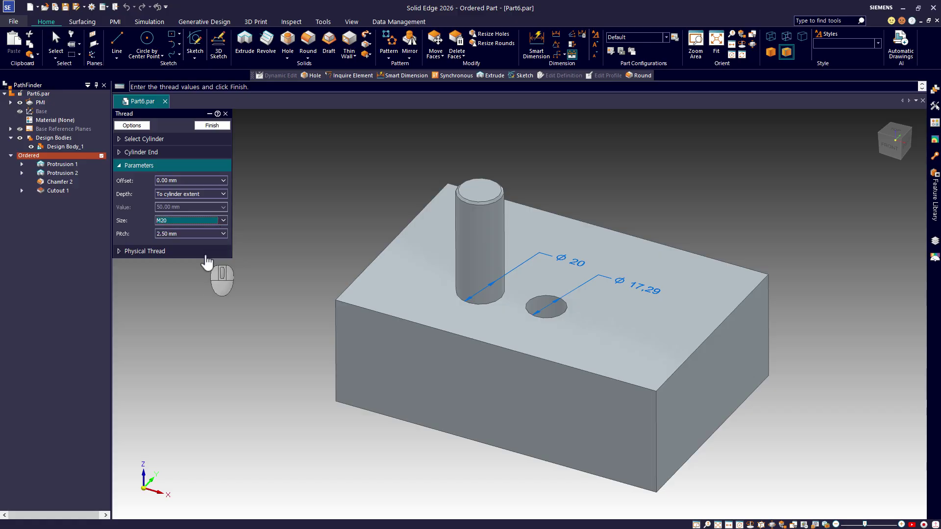
pyautogui.click(215, 126)
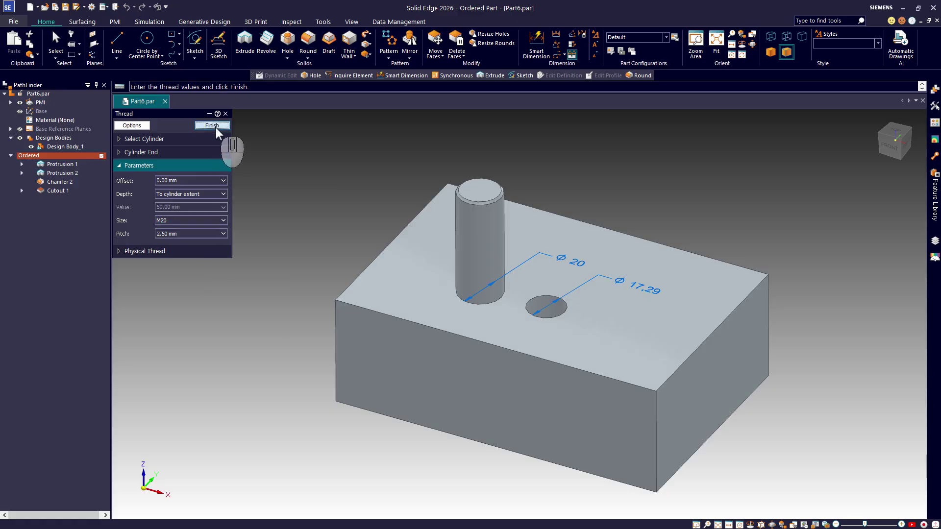
pyautogui.click(211, 125)
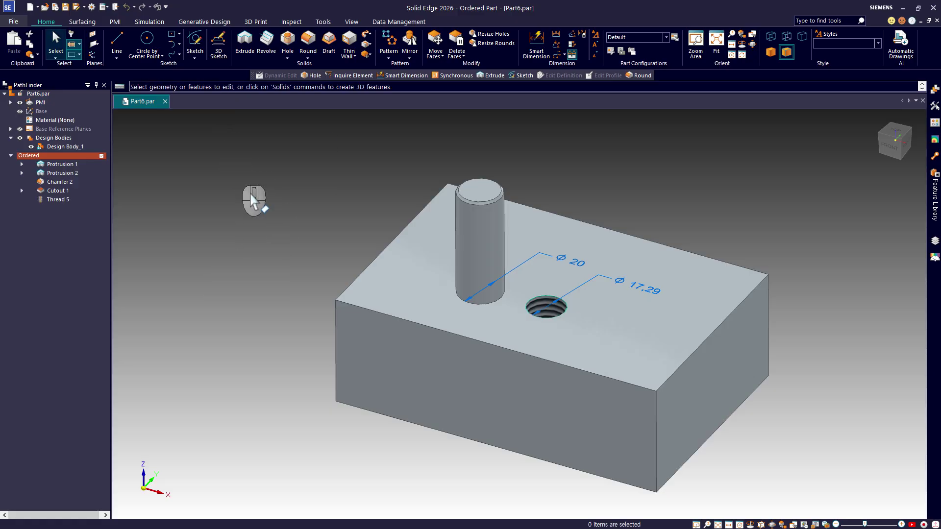
pyautogui.moveTo(286, 239); pyautogui.dragTo(272, 294, button='middle')
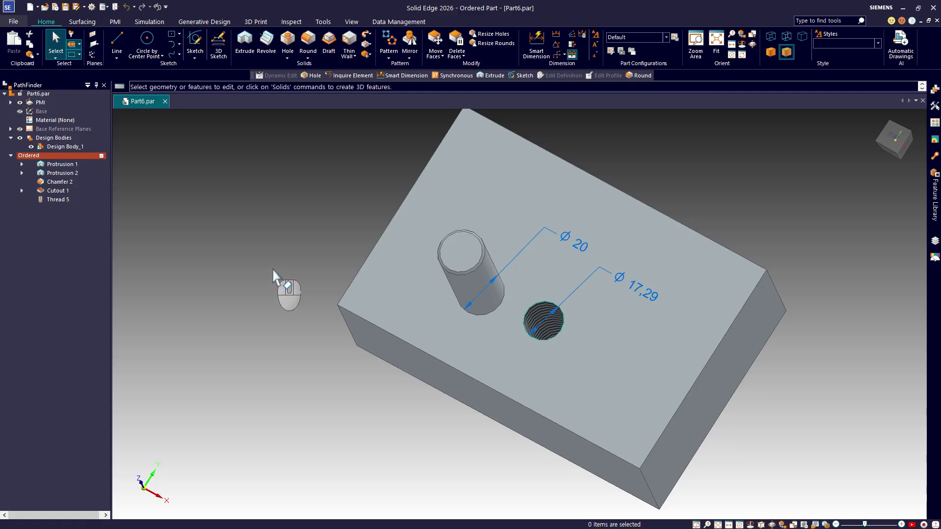
pyautogui.moveTo(273, 268); pyautogui.dragTo(300, 204, button='middle')
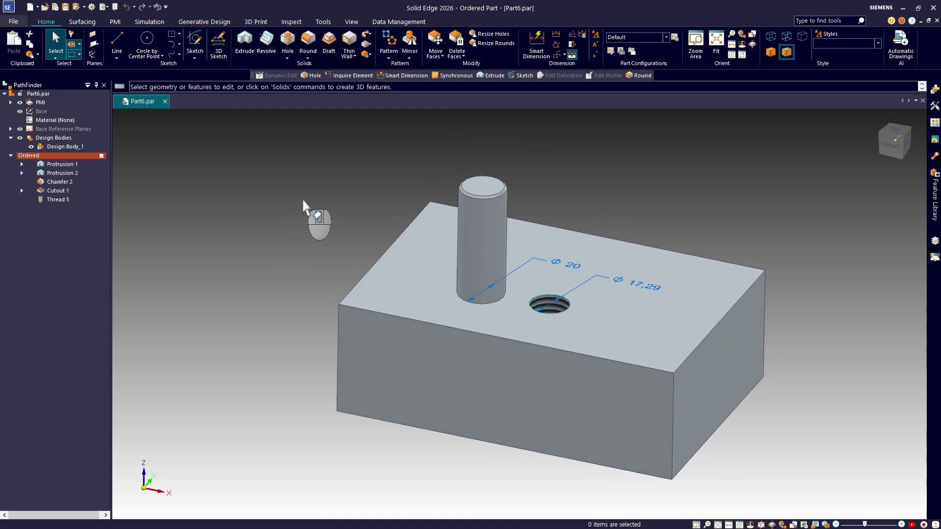
# Add an ISO Metric M20 thread with 2.50 mm pitch to the upright cylinder, starting from its base edge and running to the cylinder extent.
pyautogui.click(286, 57)
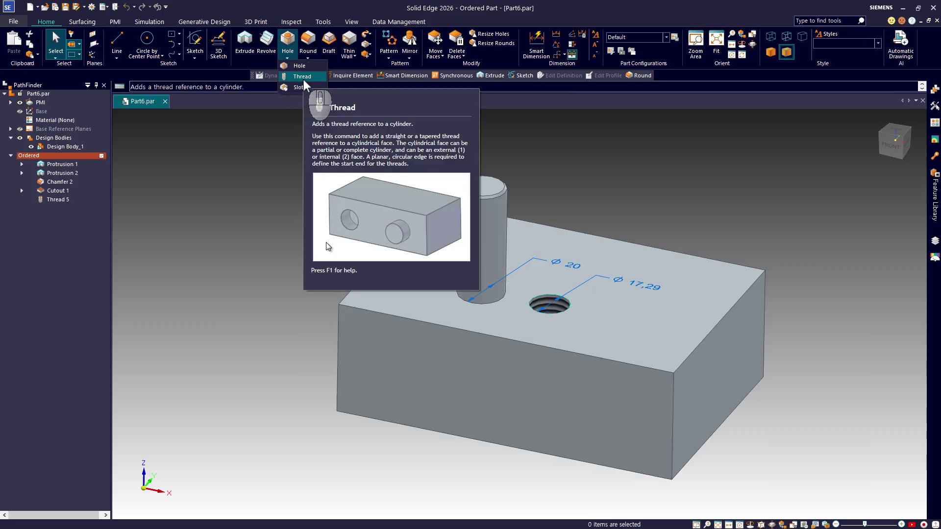
pyautogui.click(302, 77)
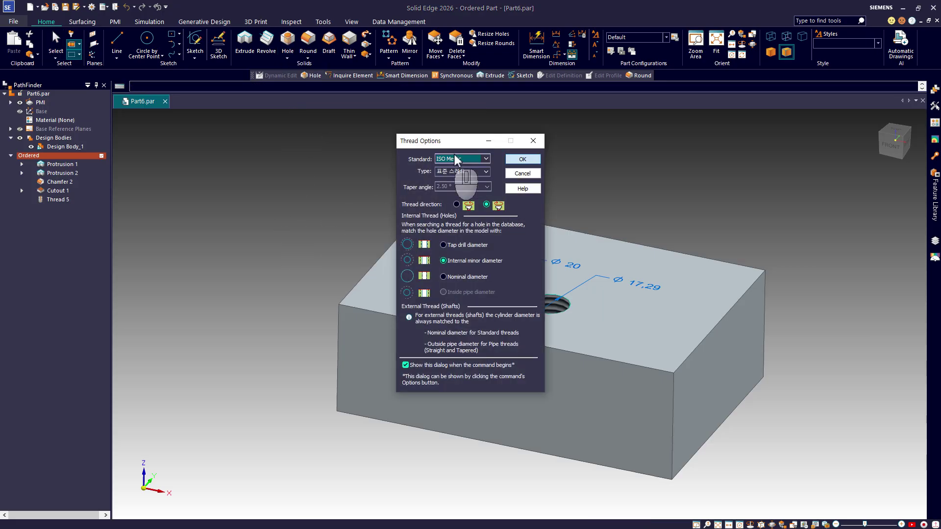
pyautogui.moveTo(447, 137); pyautogui.dragTo(268, 147)
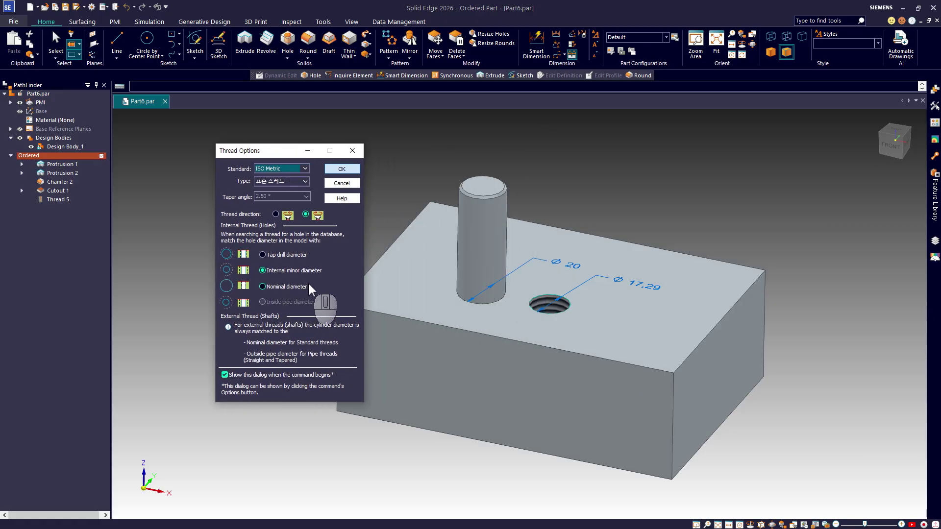
pyautogui.click(340, 170)
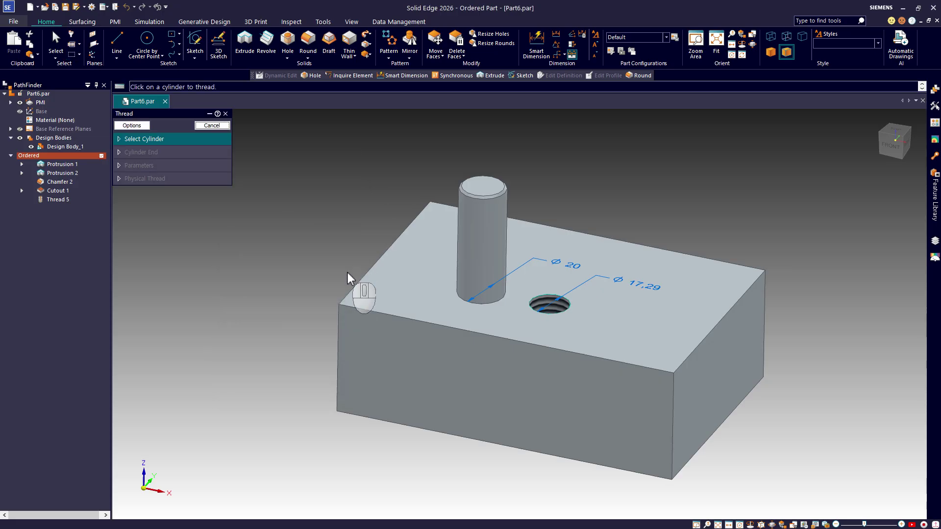
pyautogui.click(472, 246)
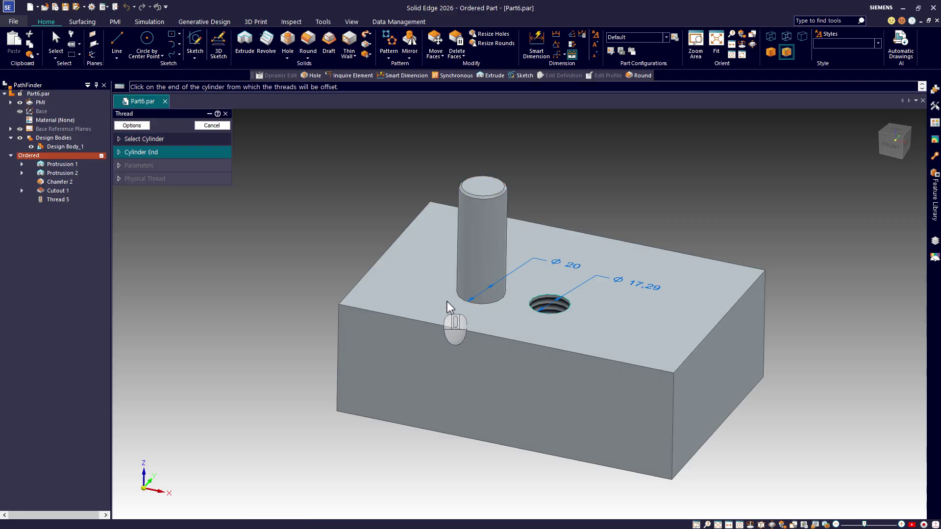
pyautogui.click(465, 301)
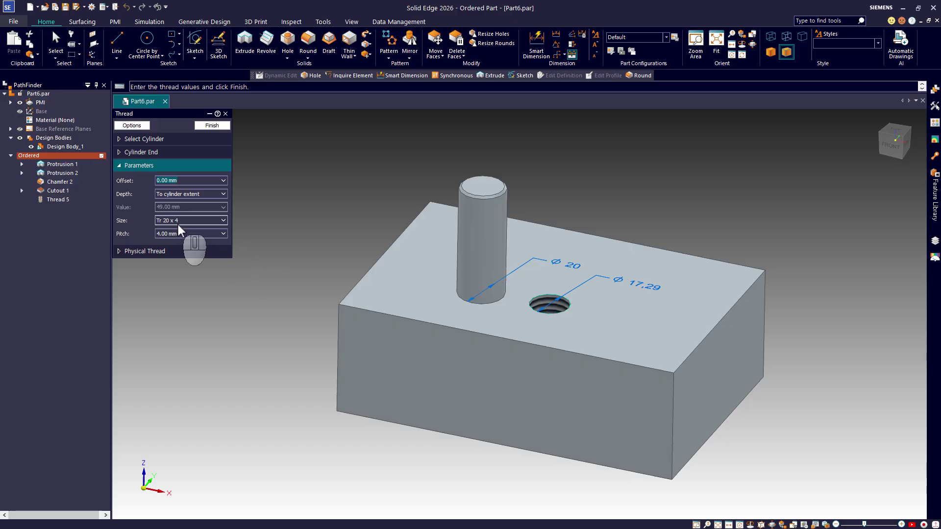
pyautogui.click(224, 221)
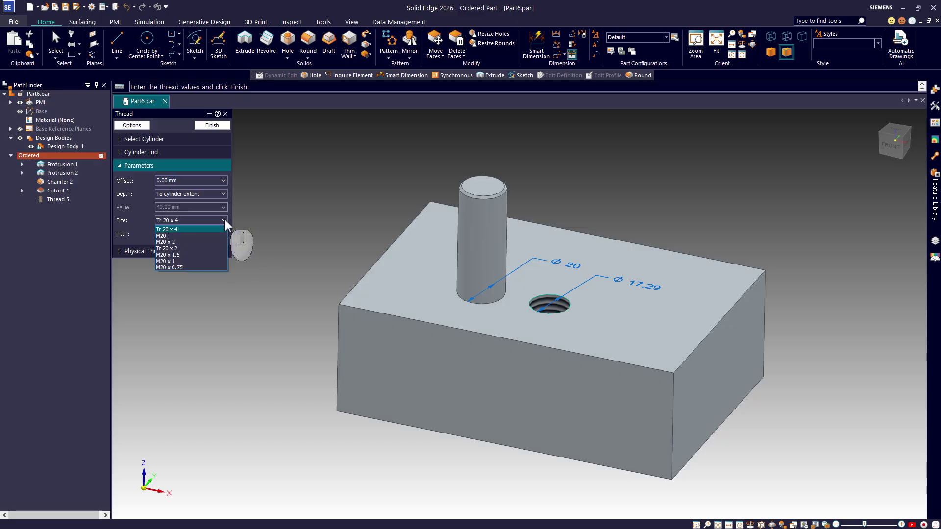
pyautogui.click(196, 234)
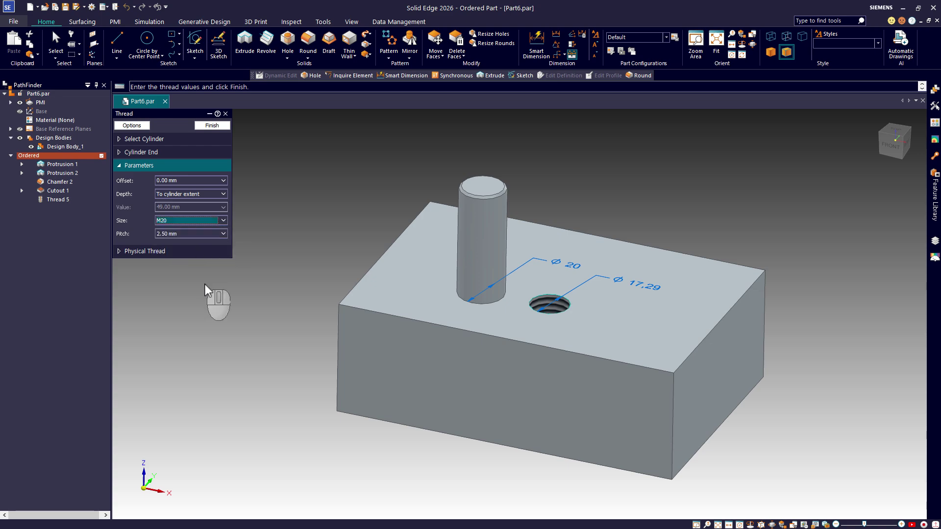
pyautogui.click(212, 125)
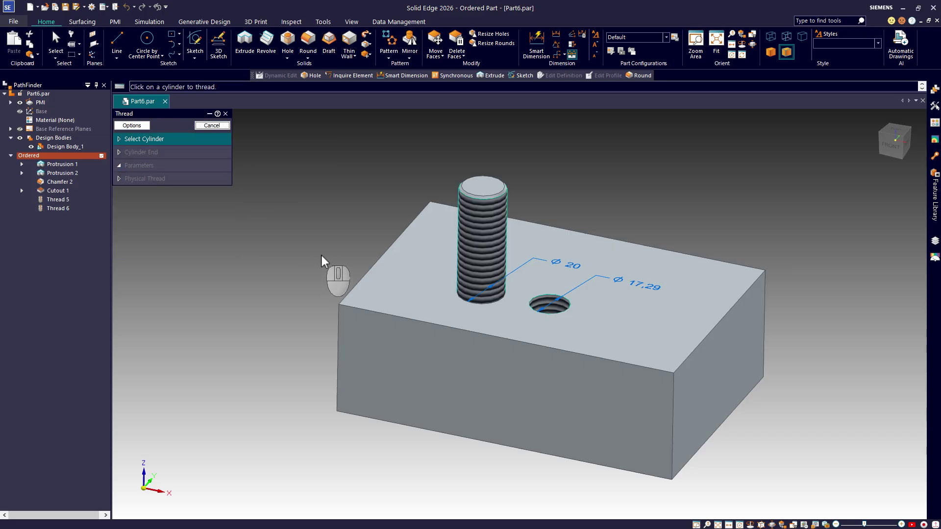
pyautogui.click(223, 125)
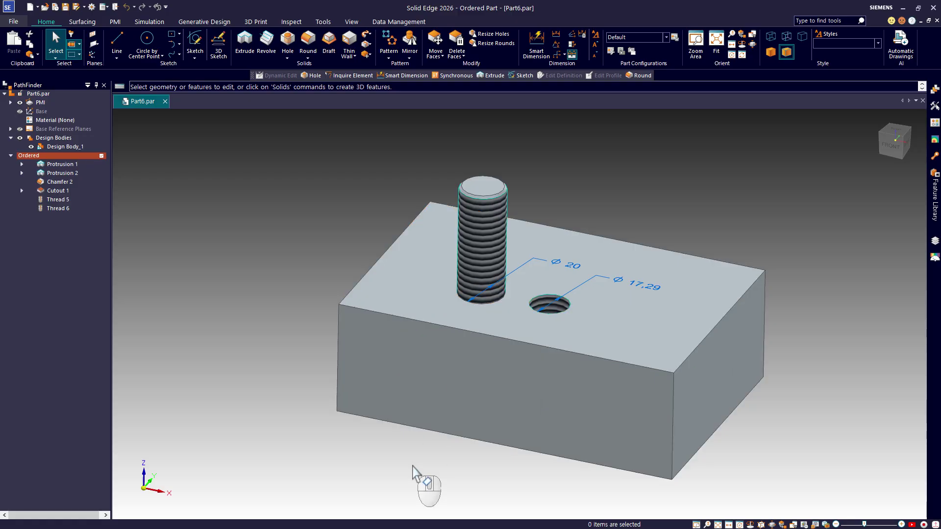
# Edit the upright cylinder's thread to start at a 10 mm offset from the base edge.
pyautogui.click(56, 209)
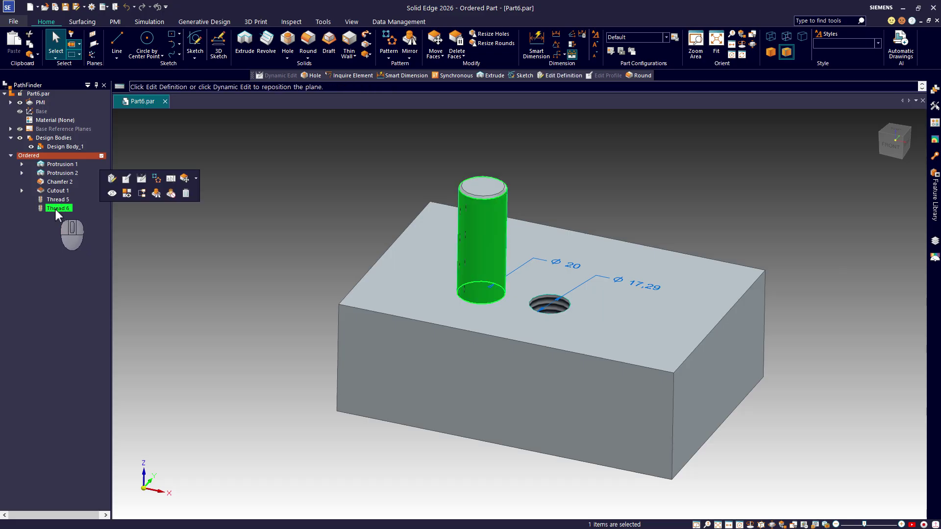
pyautogui.click(112, 179)
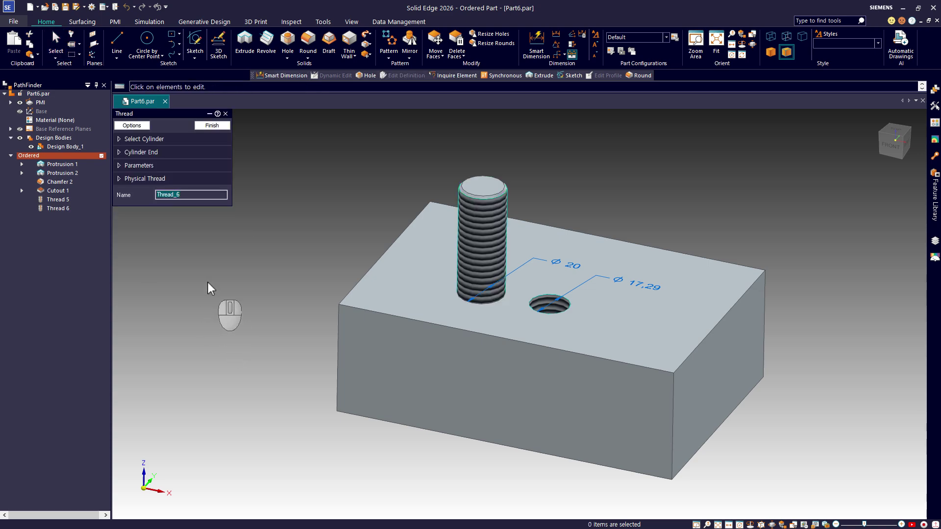
pyautogui.click(147, 165)
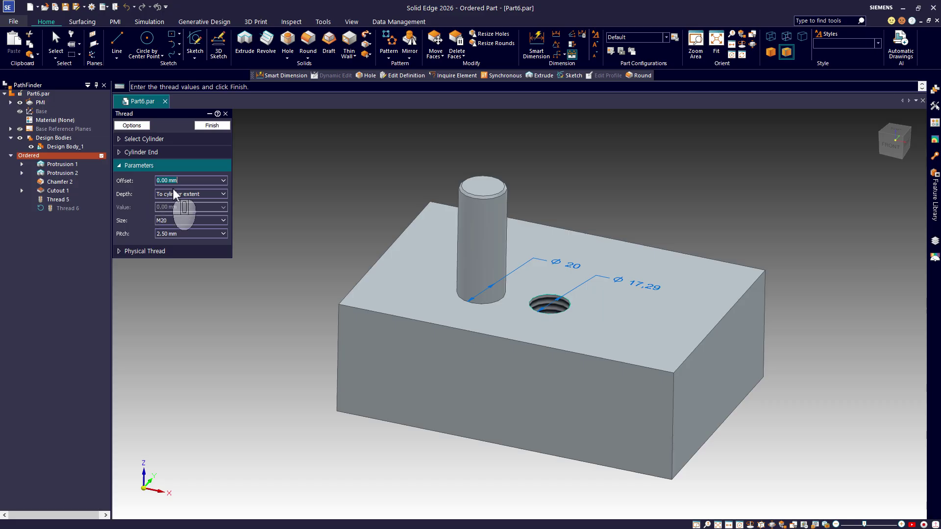
pyautogui.write('10')
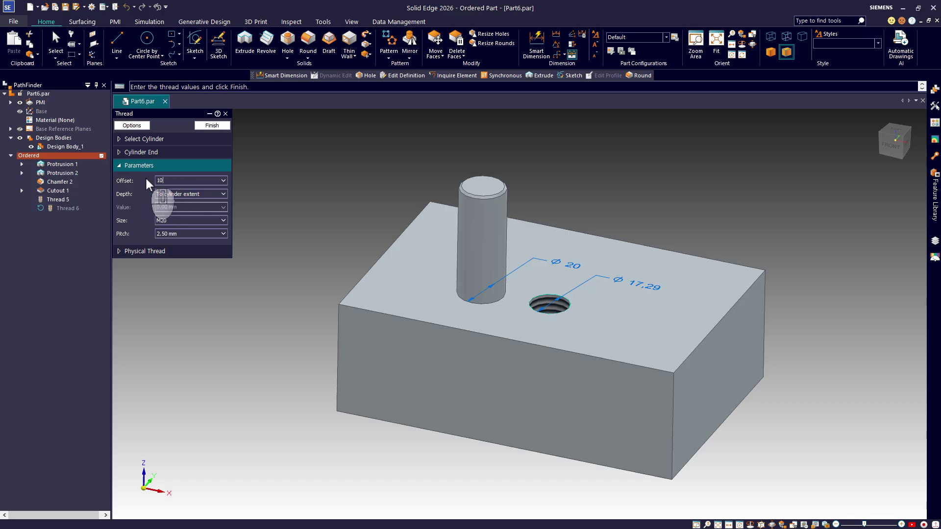
pyautogui.click(211, 126)
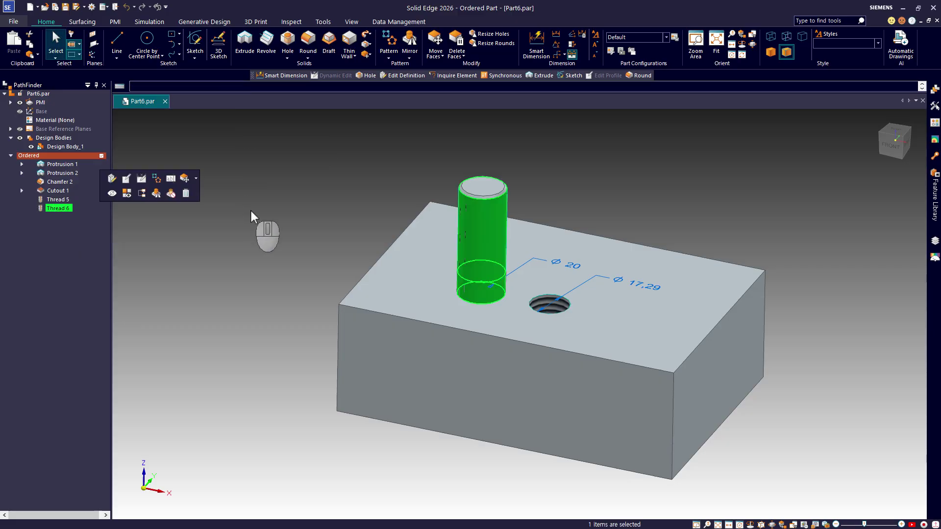
pyautogui.click(243, 238)
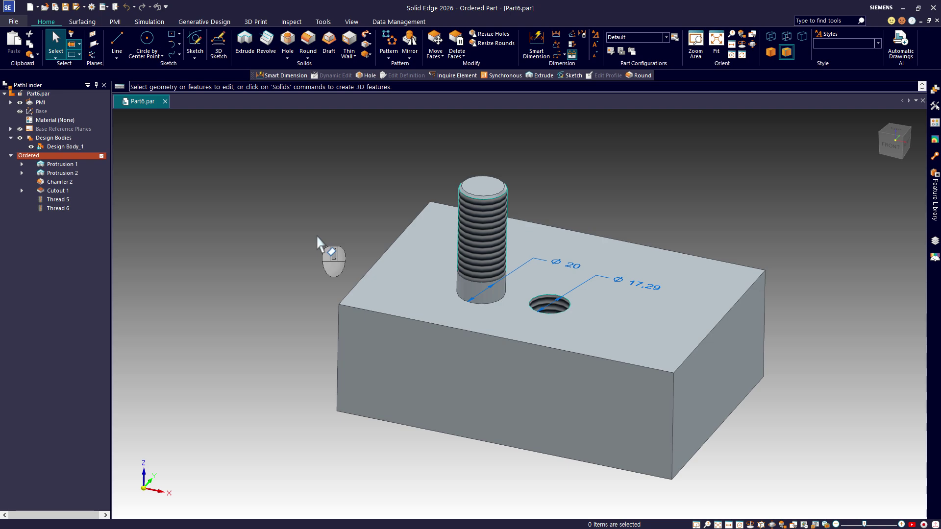
# Turn on the physical thread option for the upright cylinder's thread and finish the edit.
pyautogui.click(60, 208)
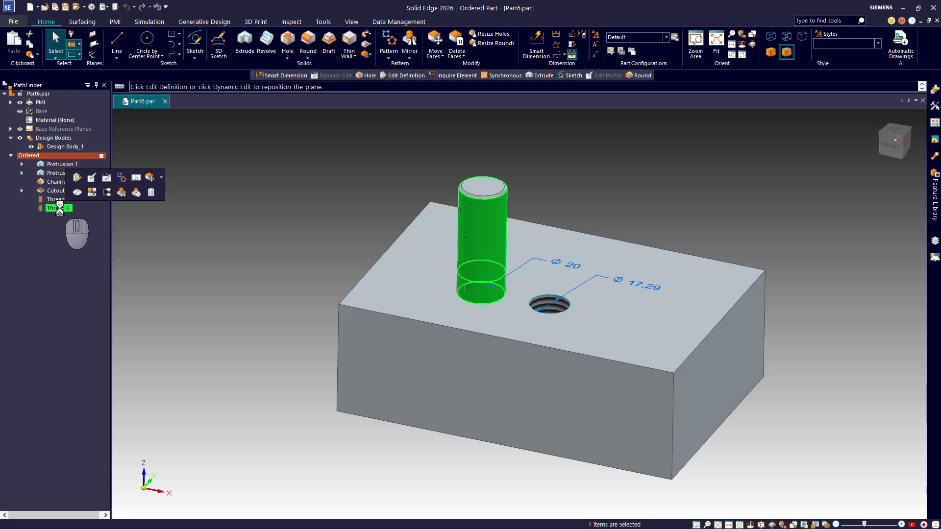
pyautogui.click(76, 177)
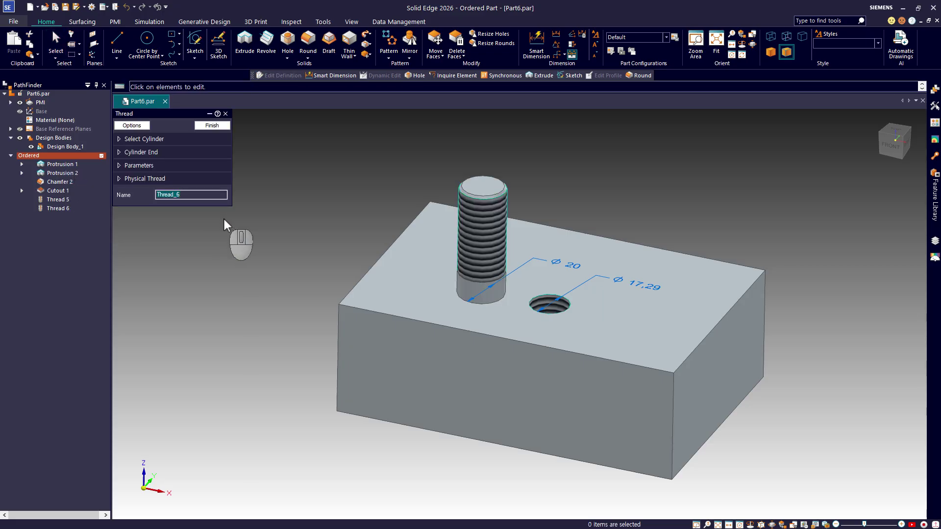
pyautogui.click(181, 182)
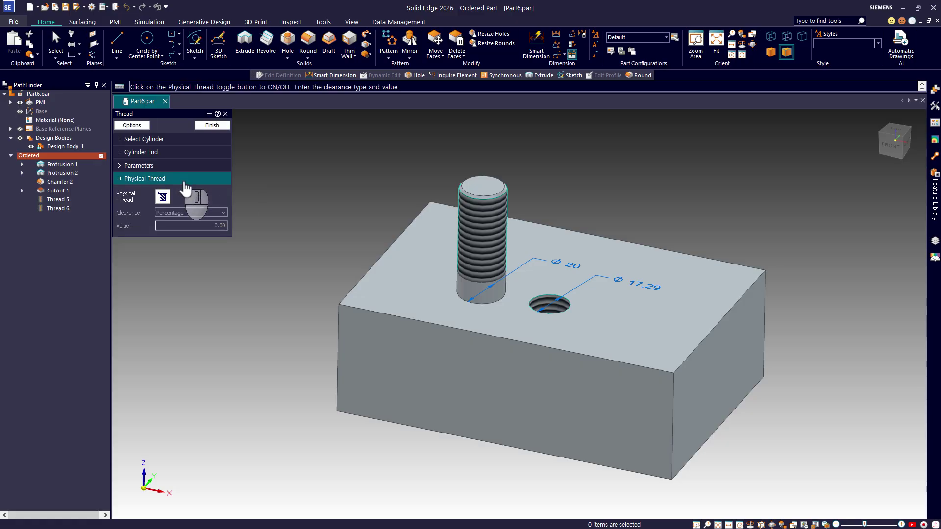
pyautogui.click(163, 196)
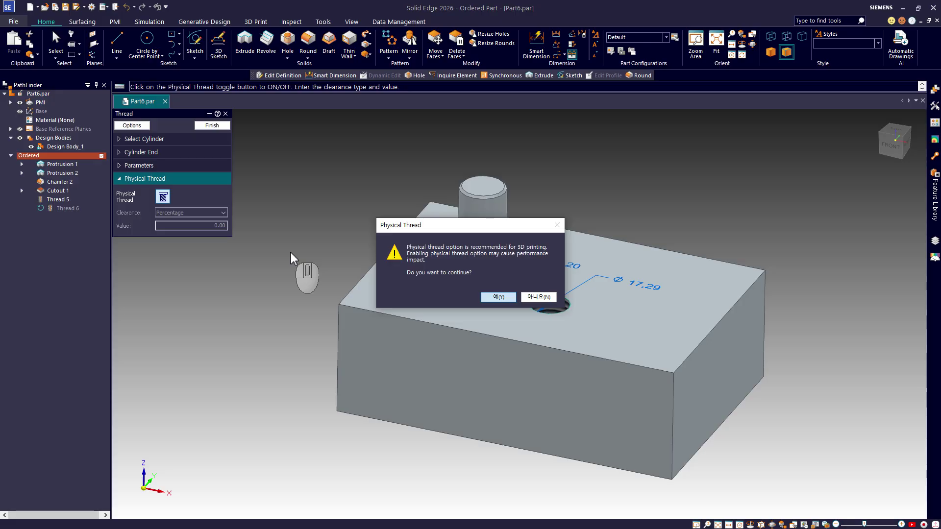
pyautogui.click(488, 299)
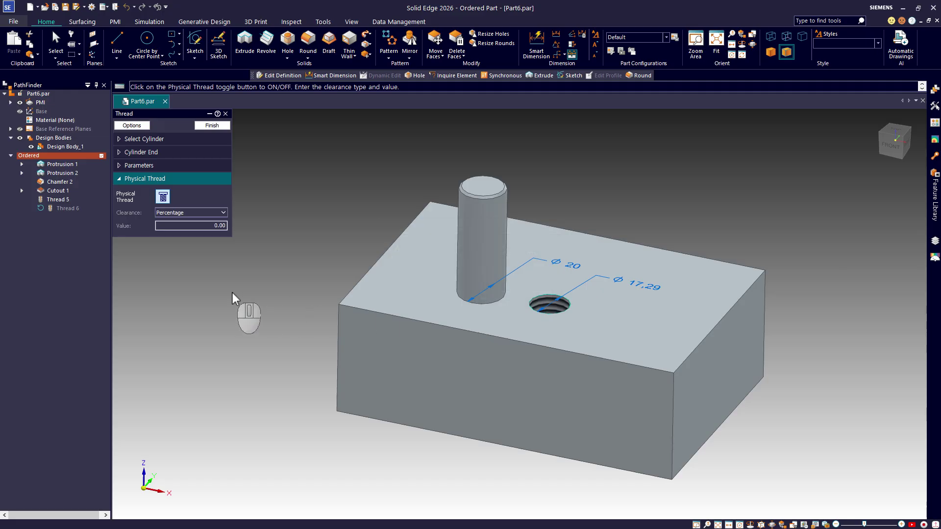
pyautogui.click(207, 128)
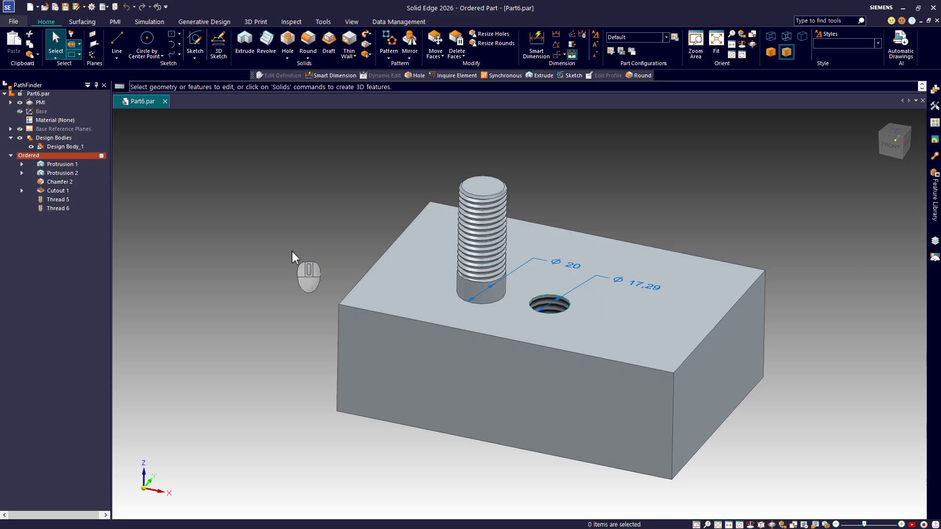
# Convert the hole's thread to a physical thread, finish the edit and exit the Thread command.
pyautogui.click(54, 199)
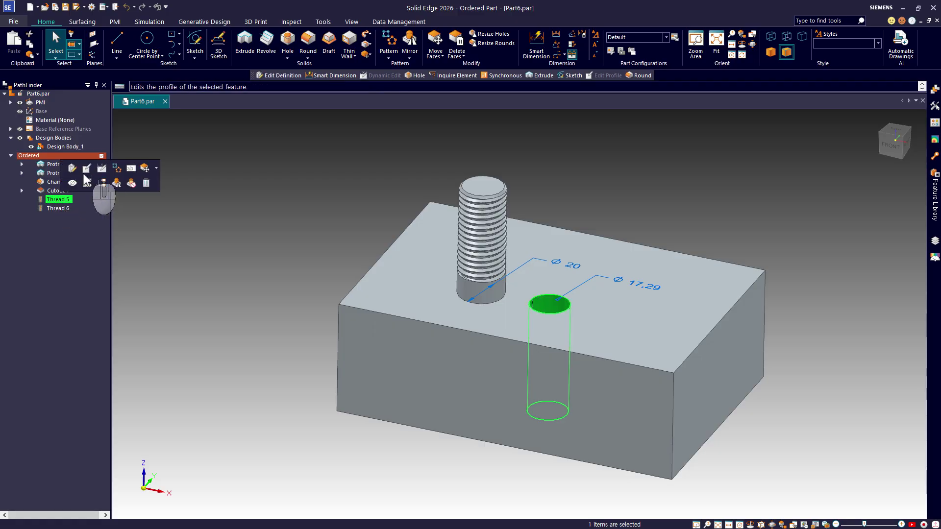
pyautogui.click(71, 172)
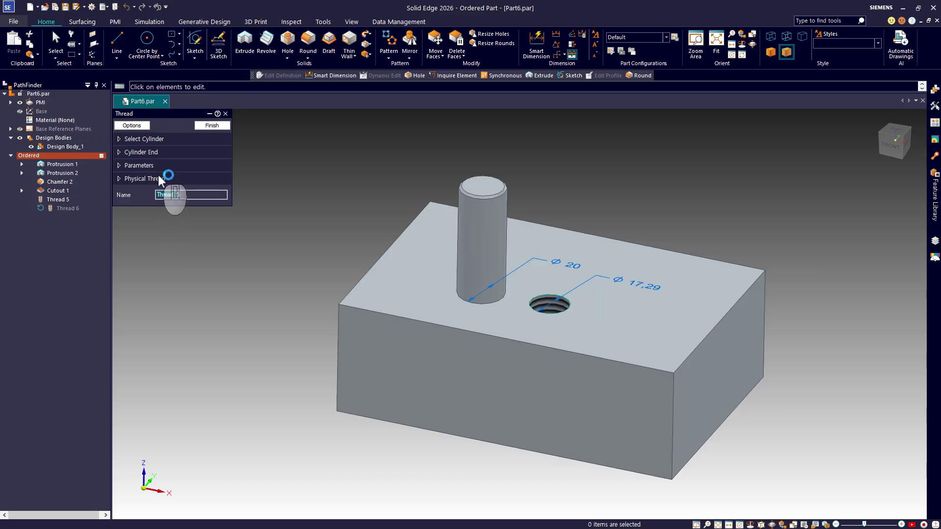
pyautogui.click(158, 180)
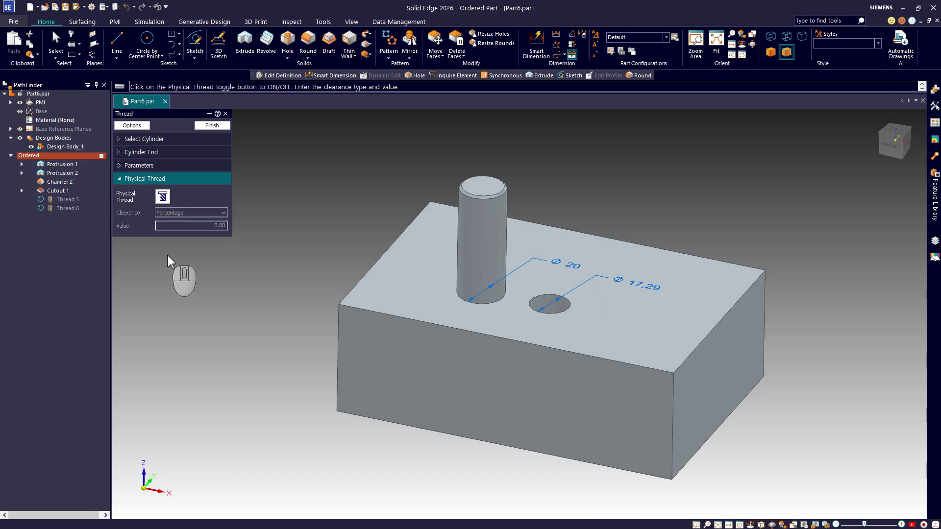
pyautogui.click(162, 197)
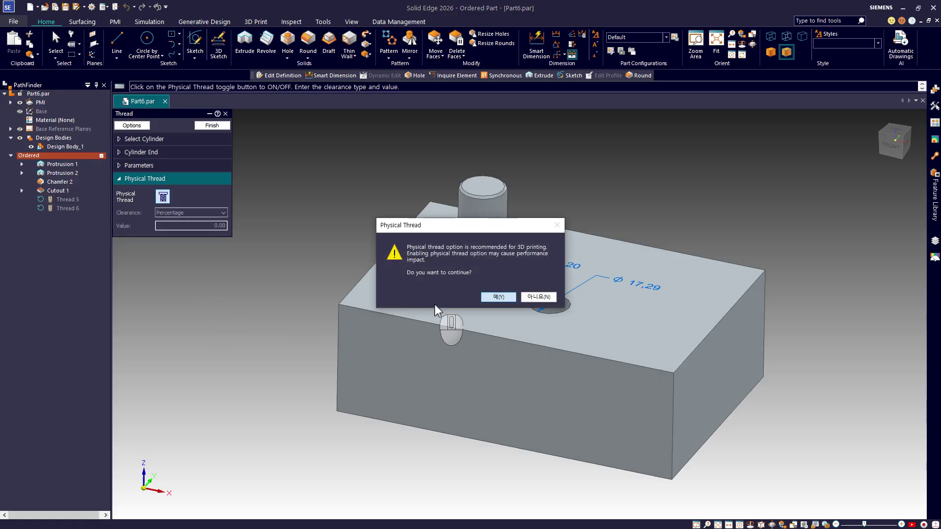
pyautogui.click(491, 297)
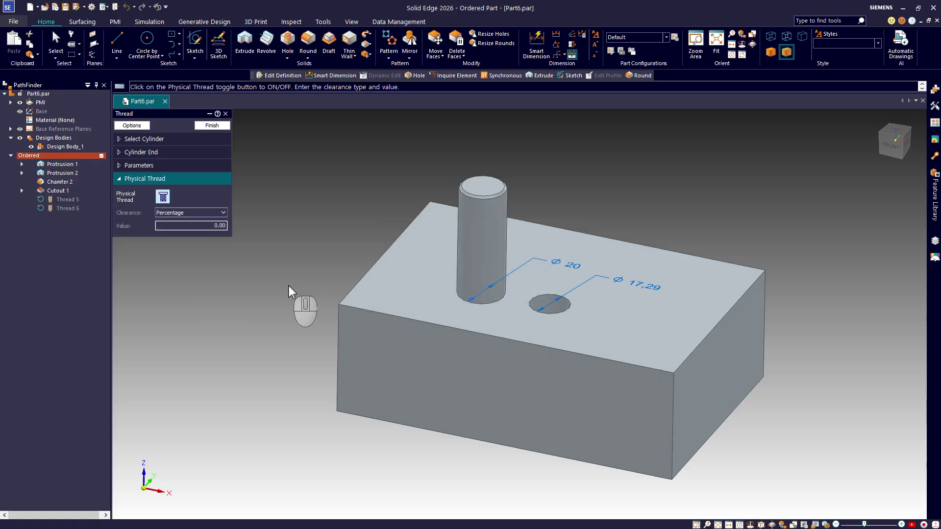
pyautogui.click(222, 127)
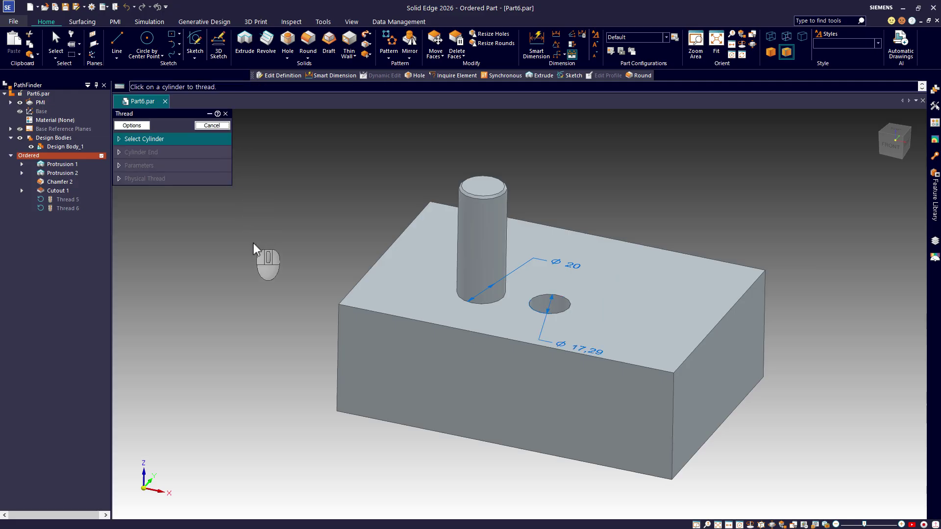
pyautogui.press('Escape')
pyautogui.press('Escape')
pyautogui.moveTo(413, 287); pyautogui.dragTo(416, 324, button='middle')
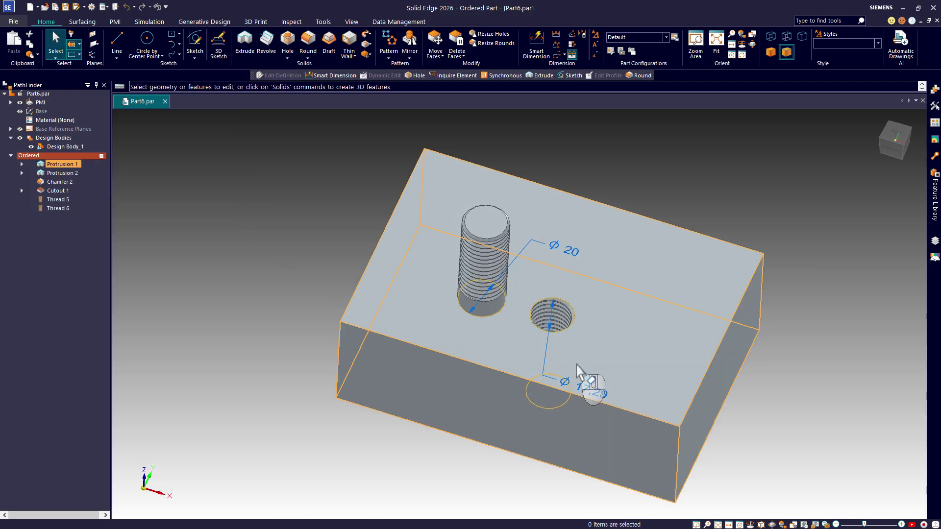
pyautogui.moveTo(577, 367); pyautogui.dragTo(550, 390, button='middle')
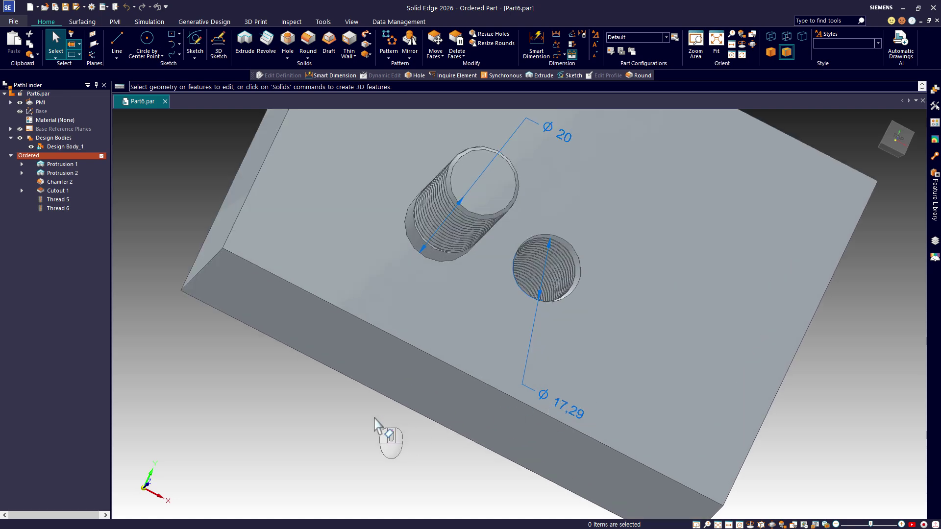